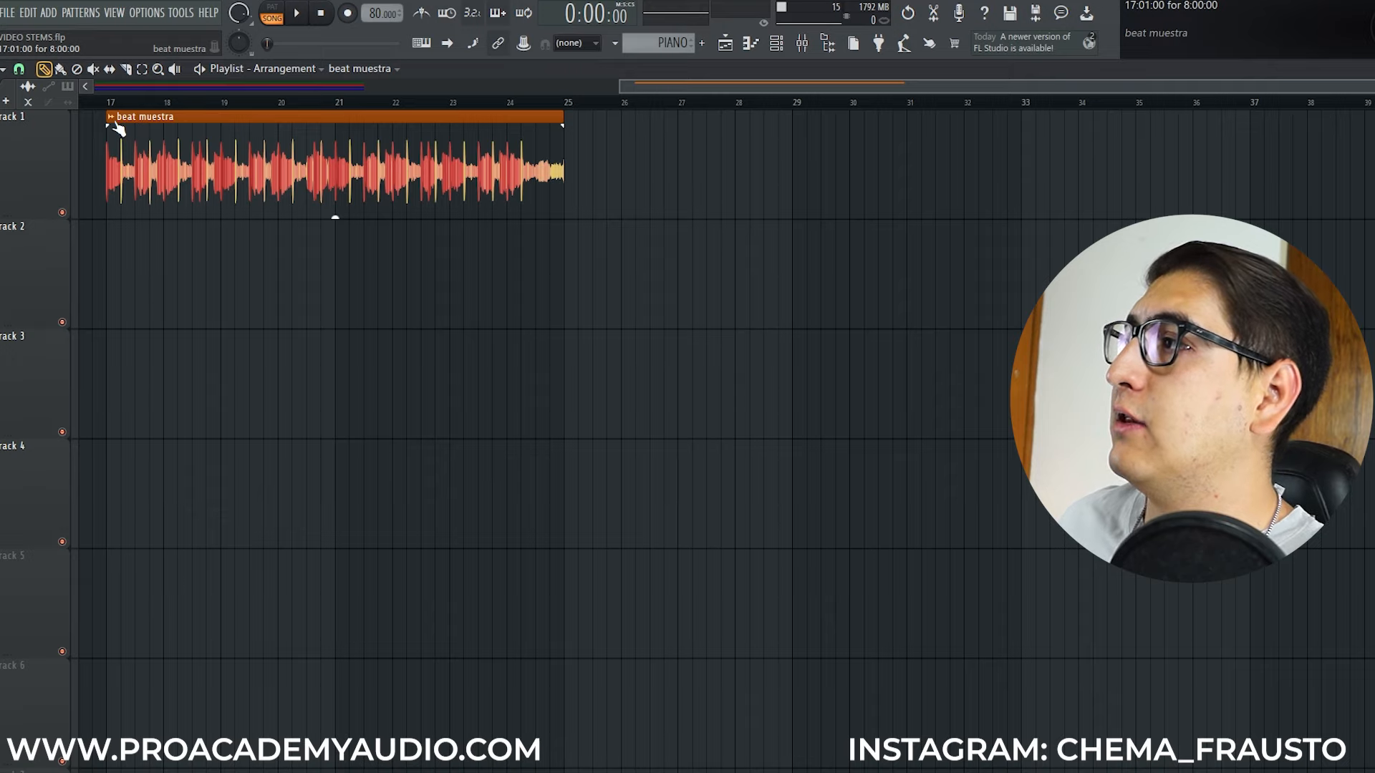
Select bars 17 to 25 and extract only the bass stem from the beat muestra clip, with the source track muted when done
{"action": "left_click_drag", "start_coordinate": [113, 105], "coordinate": [563, 127]}
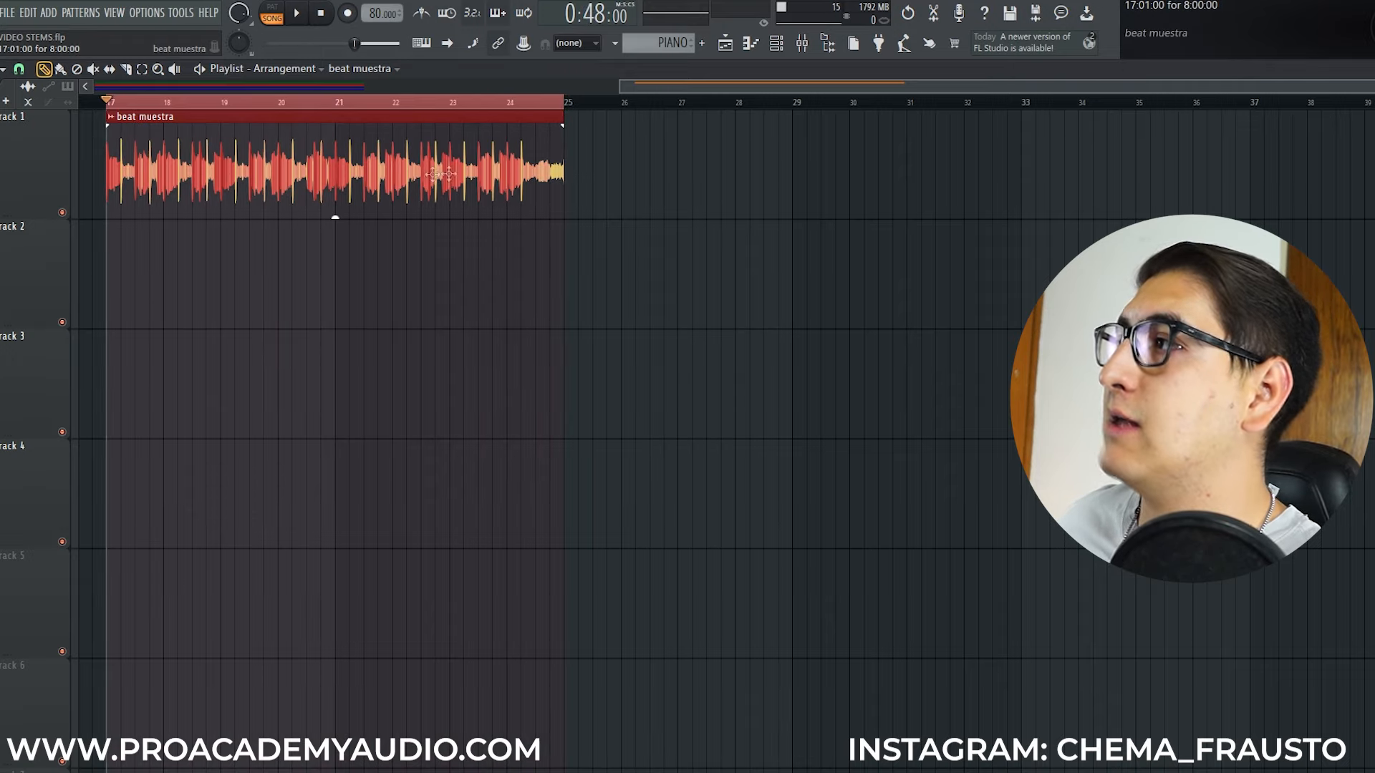
{"action": "left_click", "coordinate": [111, 118]}
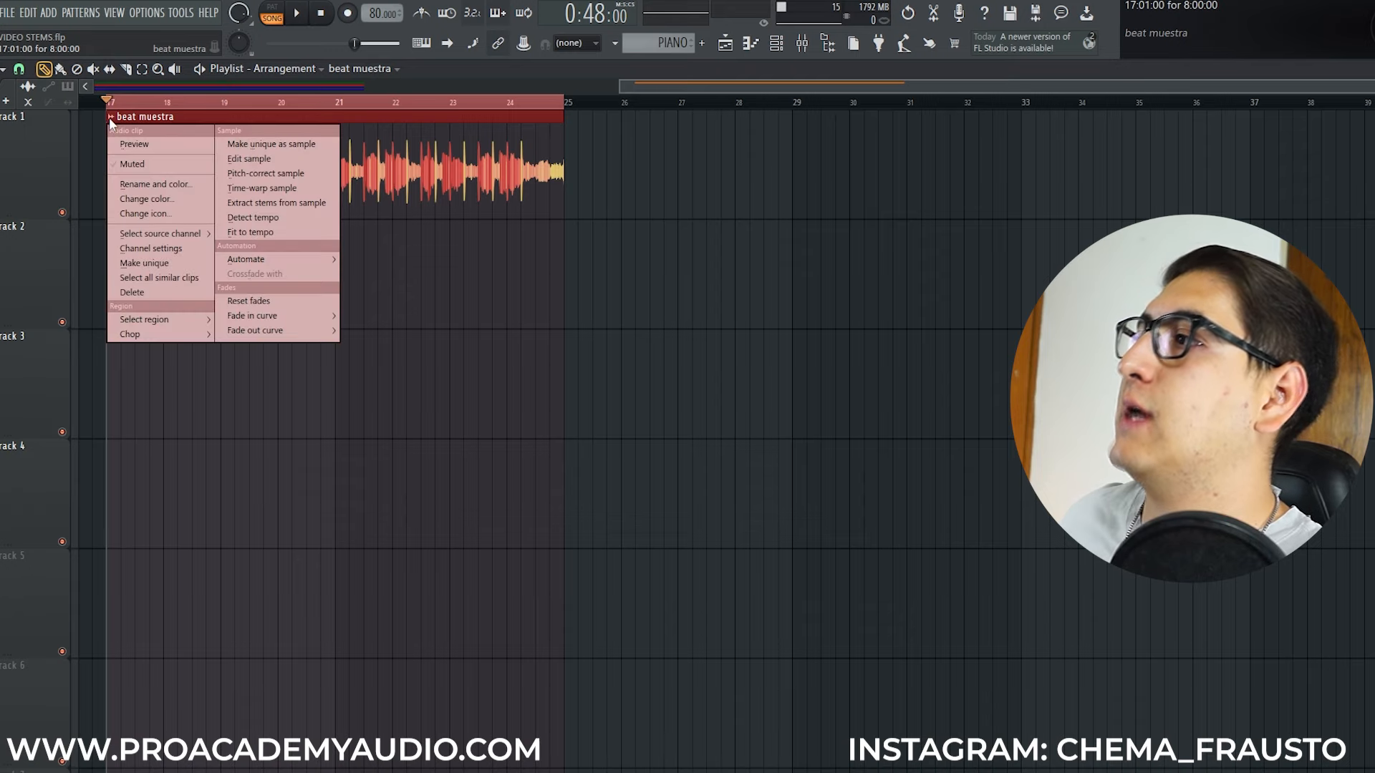
{"action": "left_click", "coordinate": [314, 203]}
{"action": "left_click_drag", "start_coordinate": [764, 325], "coordinate": [291, 263]}
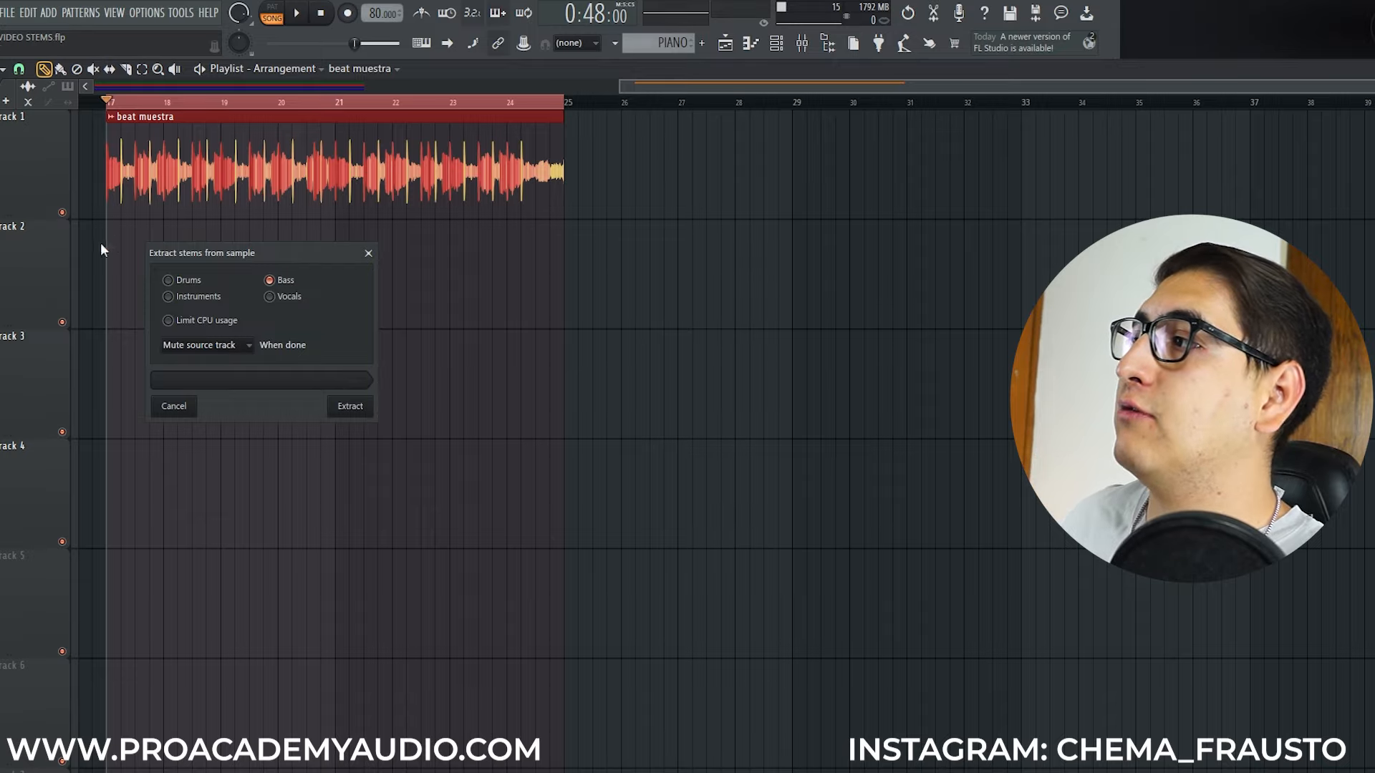
{"action": "left_click", "coordinate": [364, 410]}
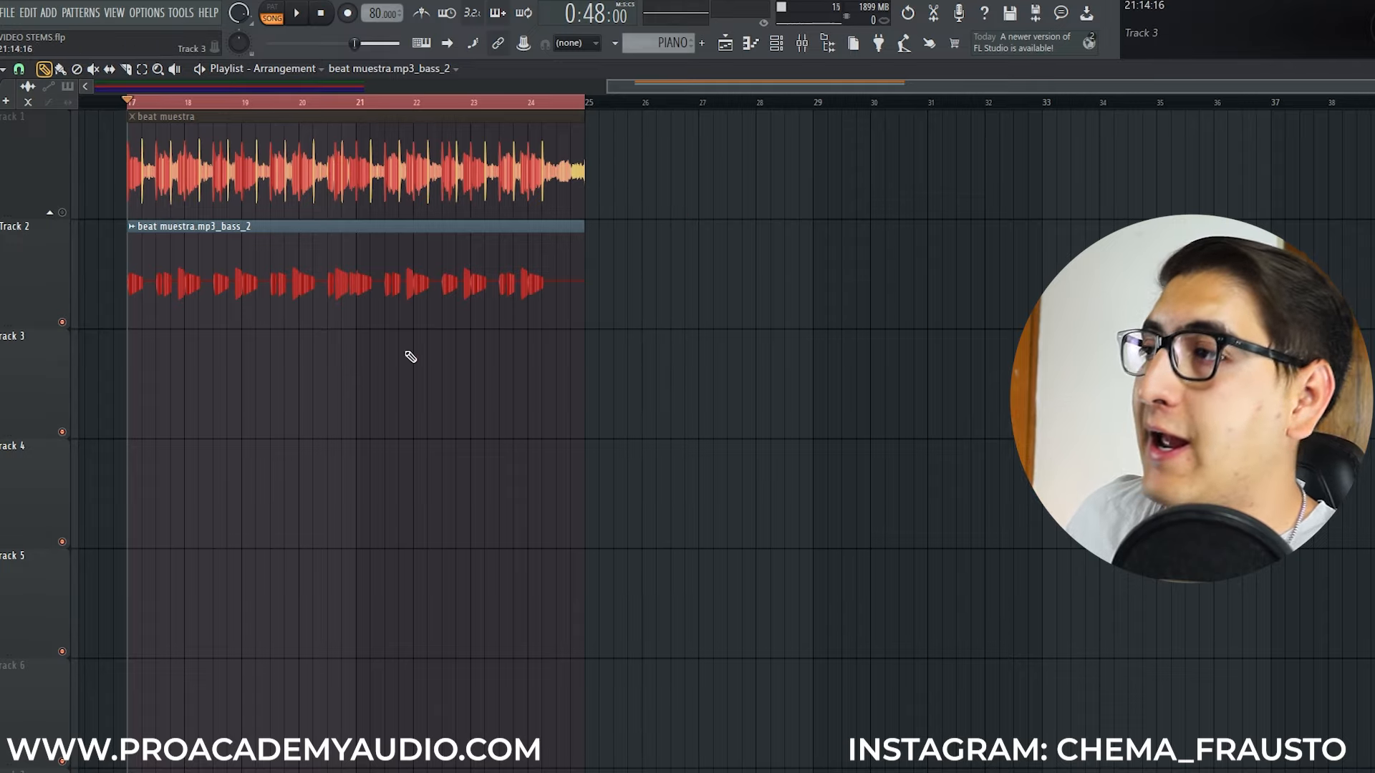
Solo the extracted bass stem's track and play the selected section to listen to it
{"action": "right_click", "coordinate": [62, 323]}
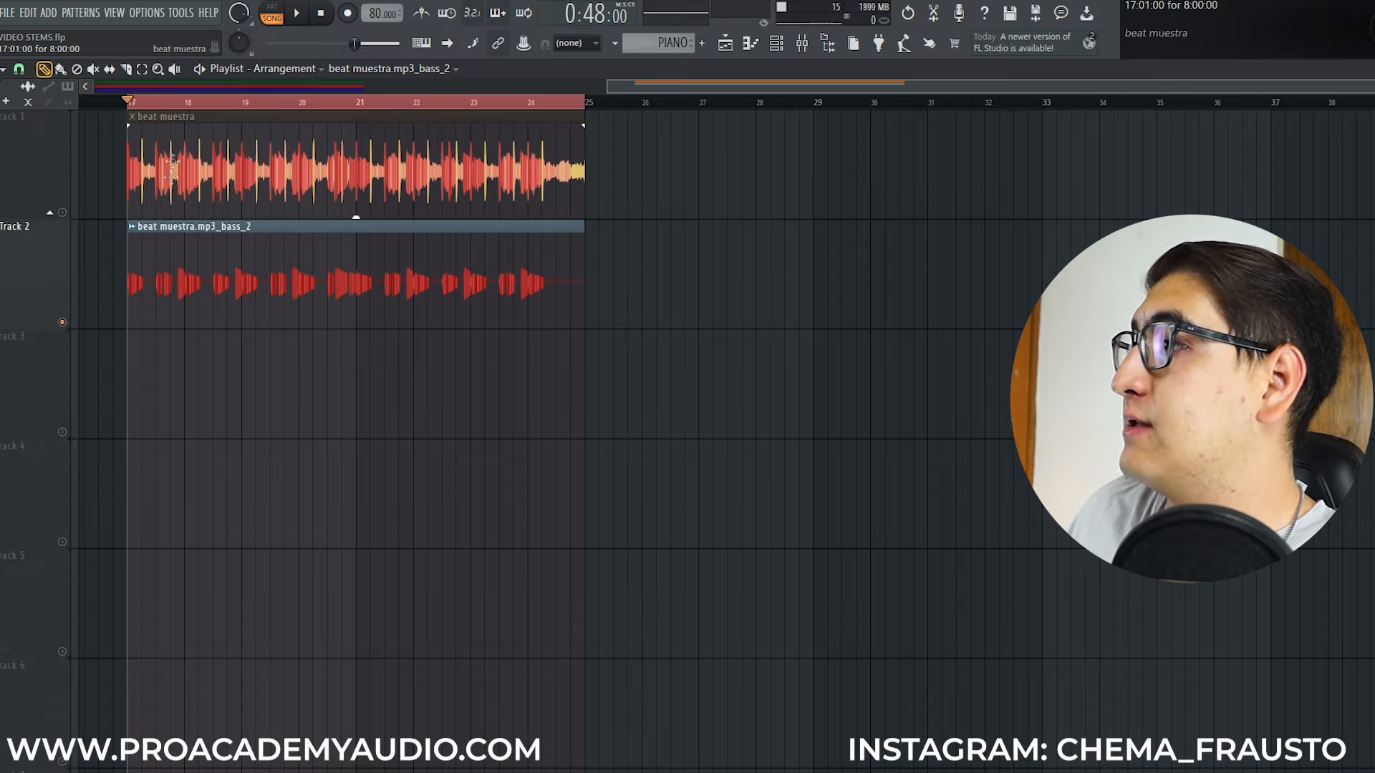
{"action": "left_click", "coordinate": [301, 17]}
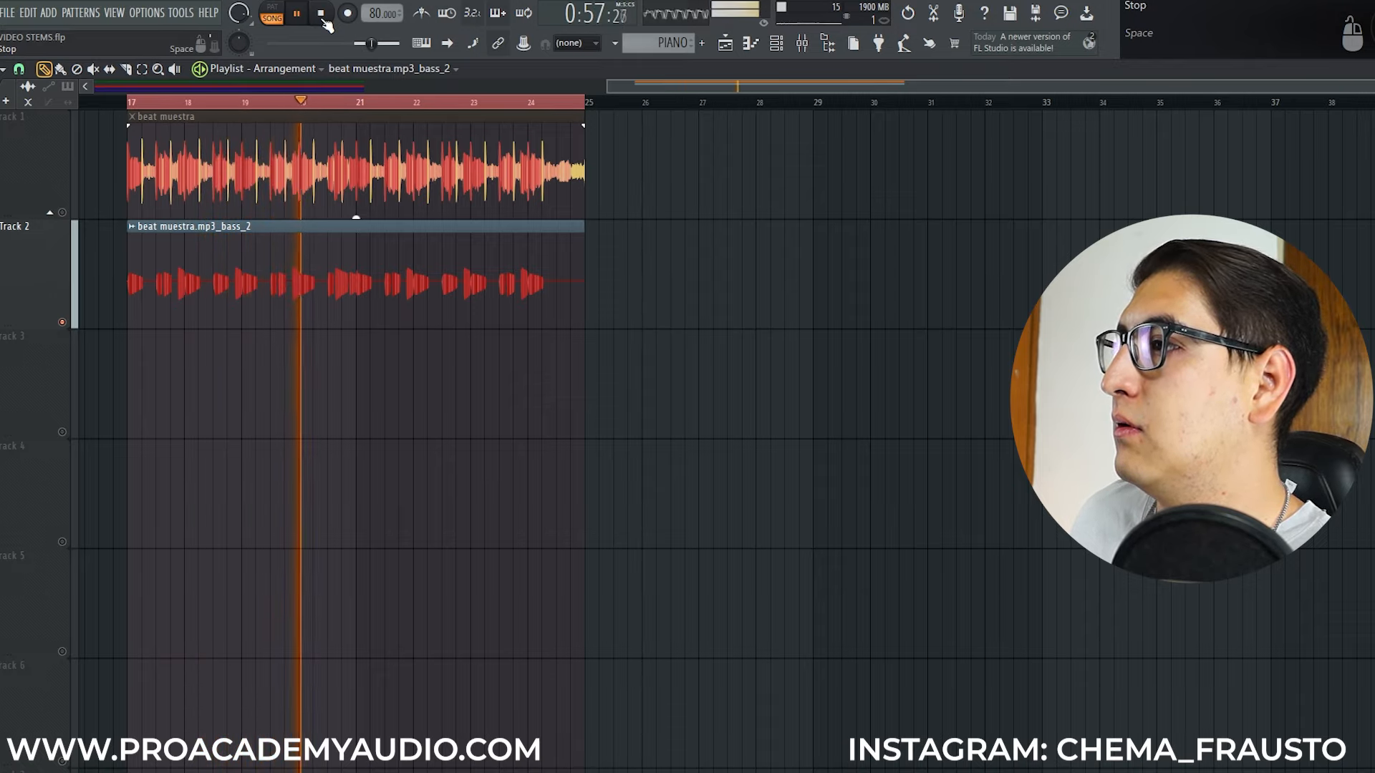
{"action": "left_click", "coordinate": [322, 16]}
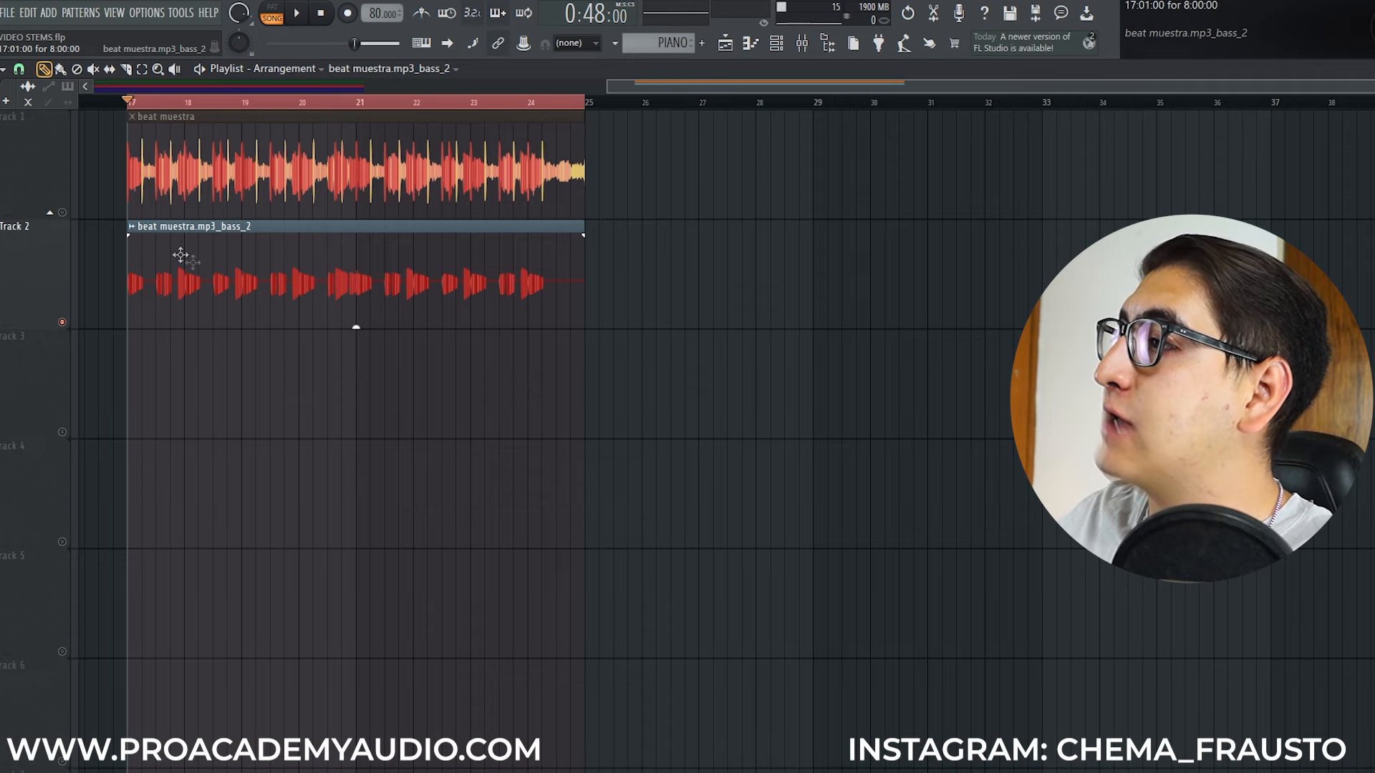
Open the bass stem clip in the pitch corrector, send its detected notes to the piano roll and close both clip windows
{"action": "double_click", "coordinate": [200, 266]}
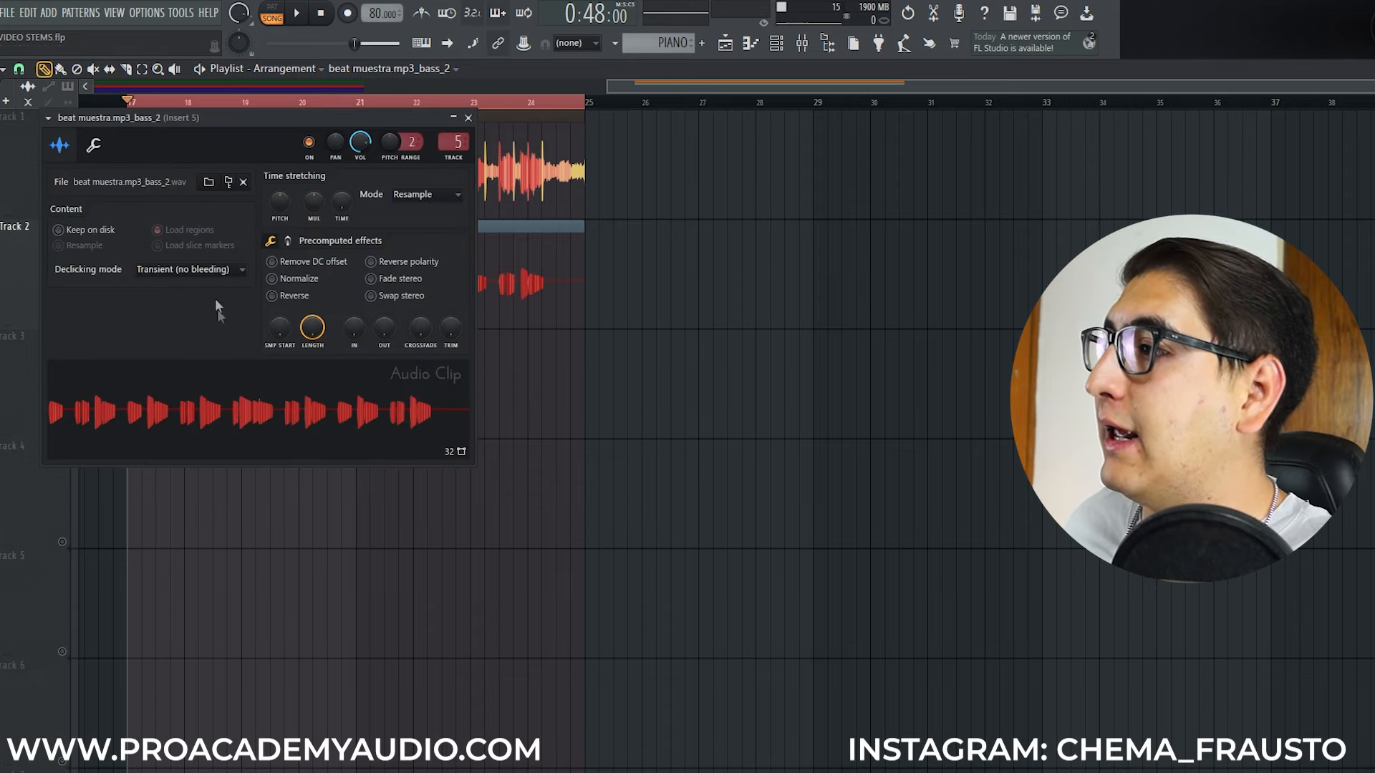
{"action": "right_click", "coordinate": [230, 412]}
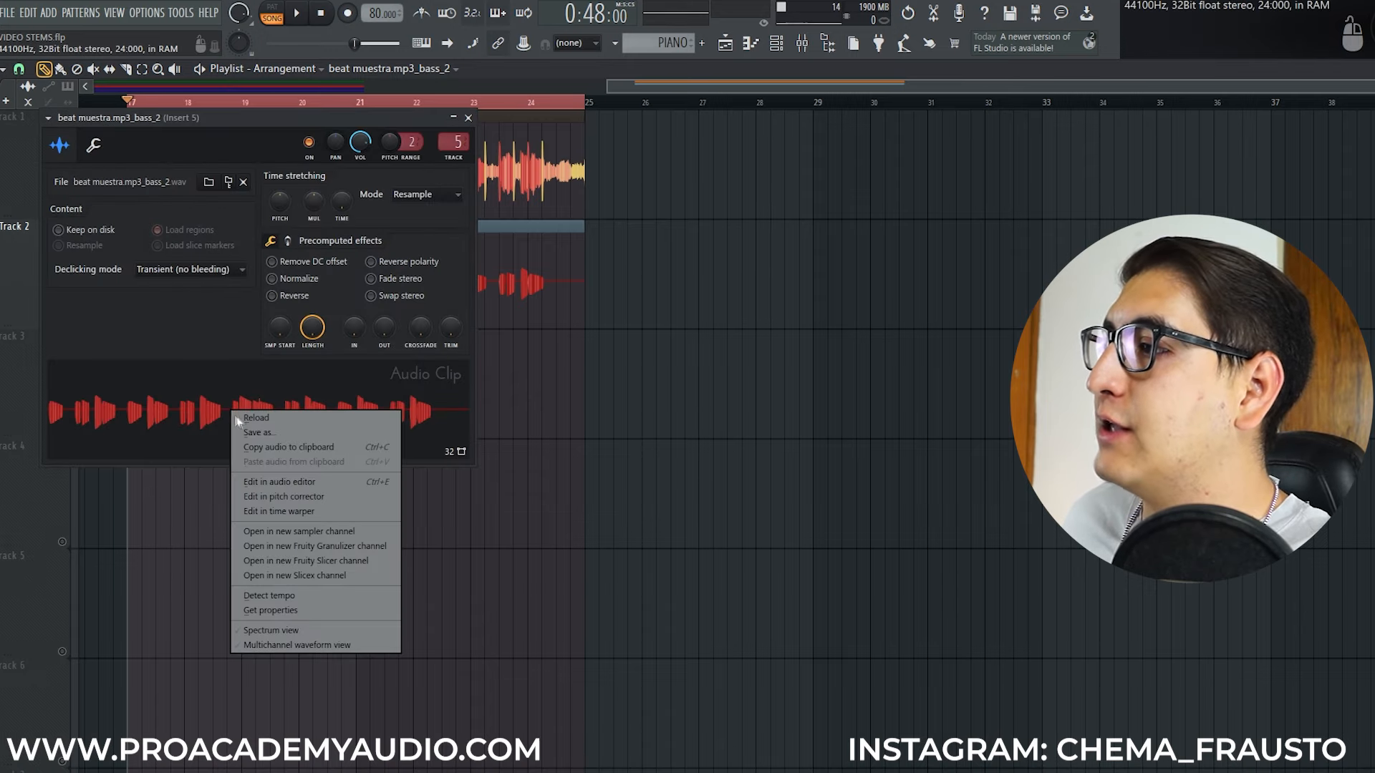
{"action": "left_click", "coordinate": [338, 495]}
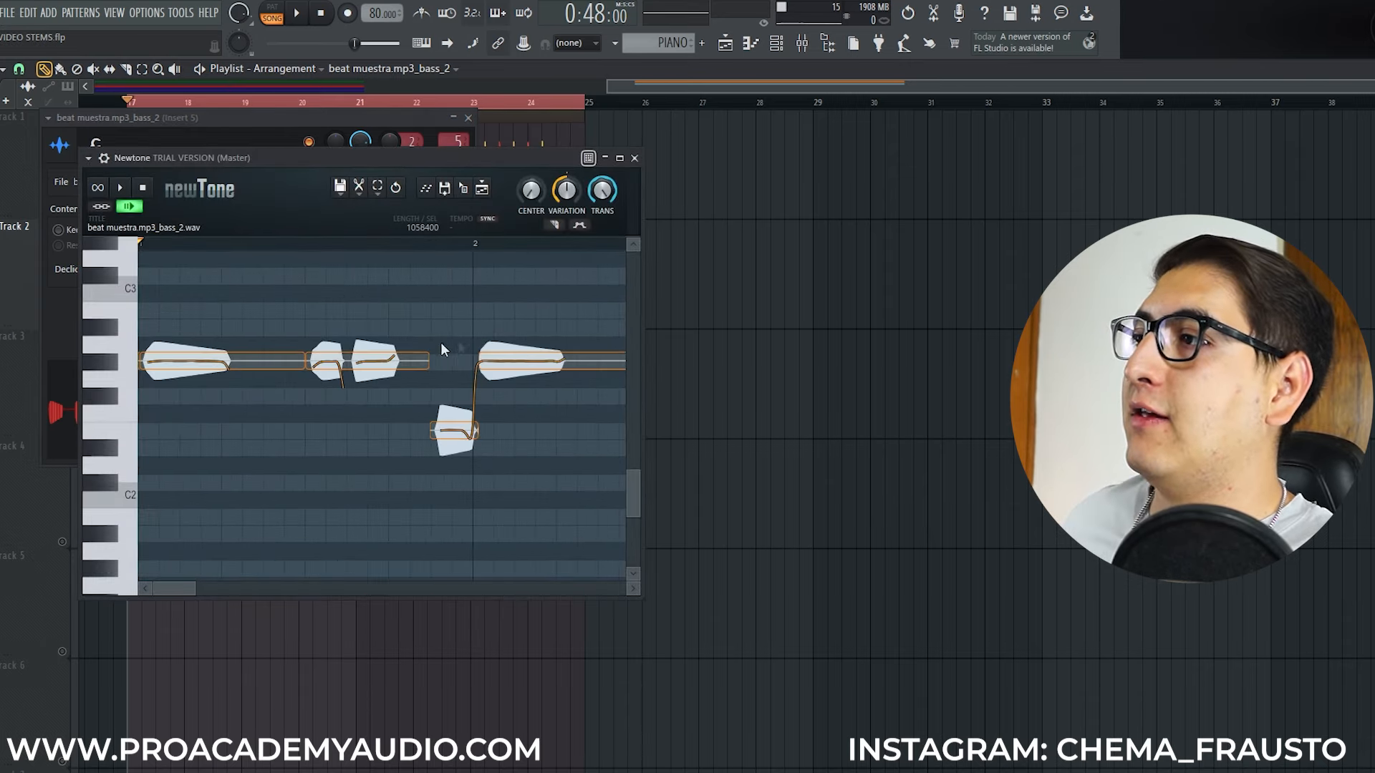
{"action": "scroll", "coordinate": [389, 328], "scroll_direction": "down", "scroll_amount": 4}
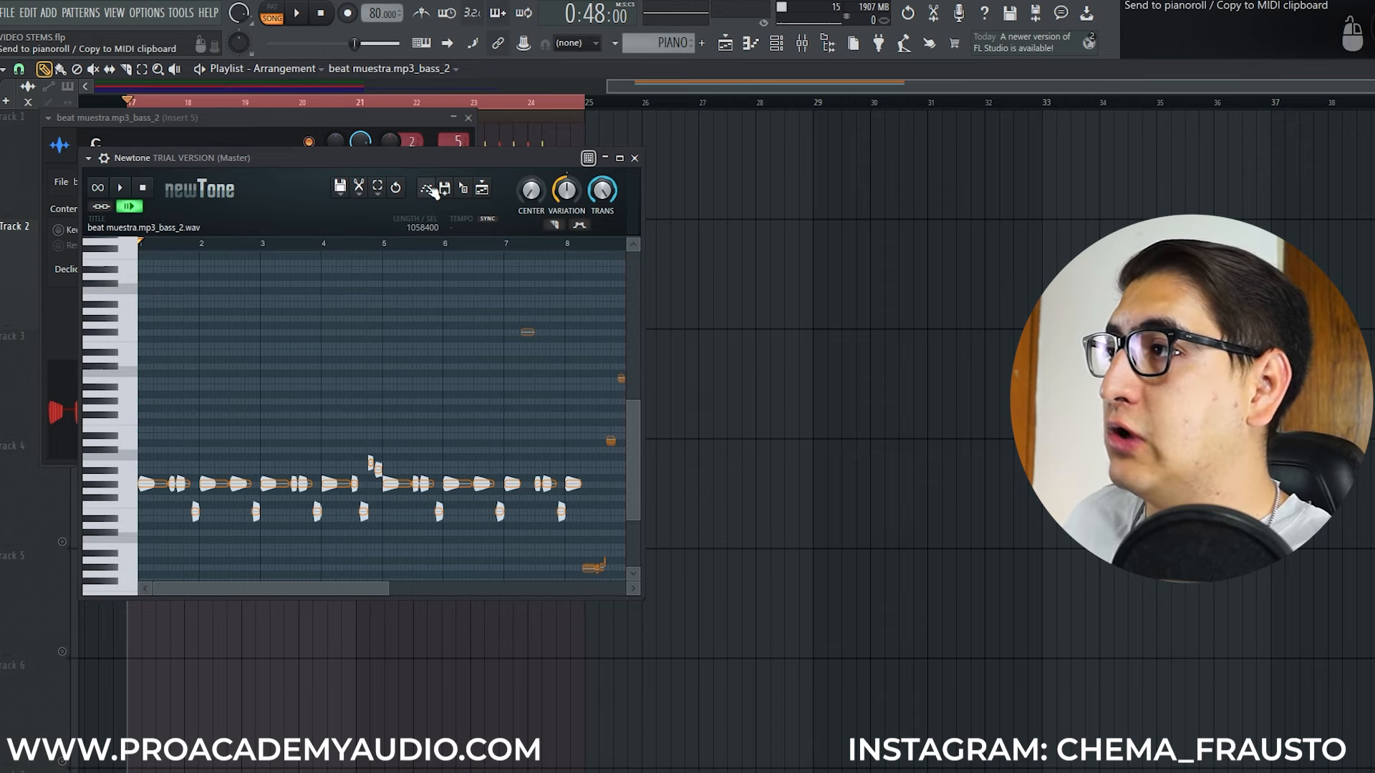
{"action": "left_click", "coordinate": [634, 157]}
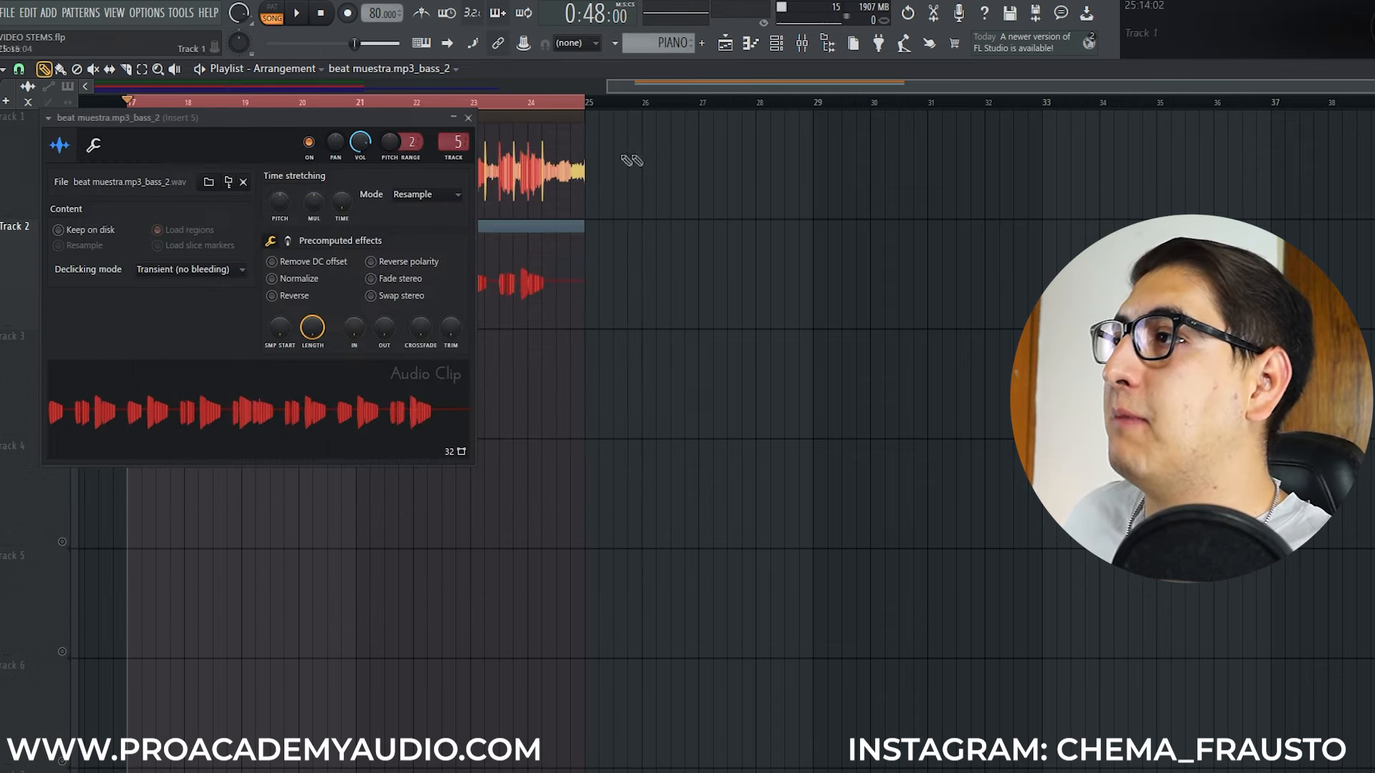
{"action": "left_click", "coordinate": [468, 118]}
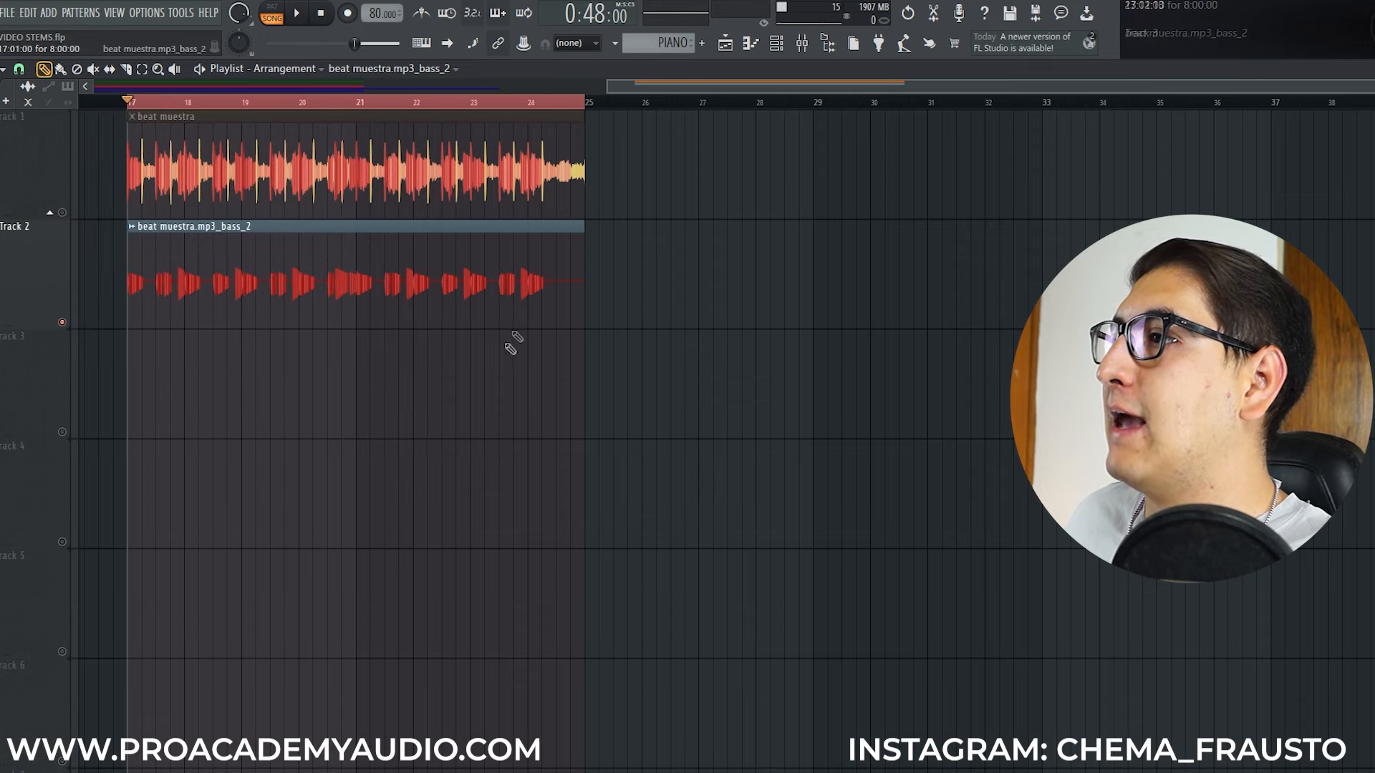
Open the bass stem's piano roll and delete the repeated bass notes from bar 5 onward
{"action": "left_click", "coordinate": [779, 44]}
{"action": "left_click", "coordinate": [208, 287]}
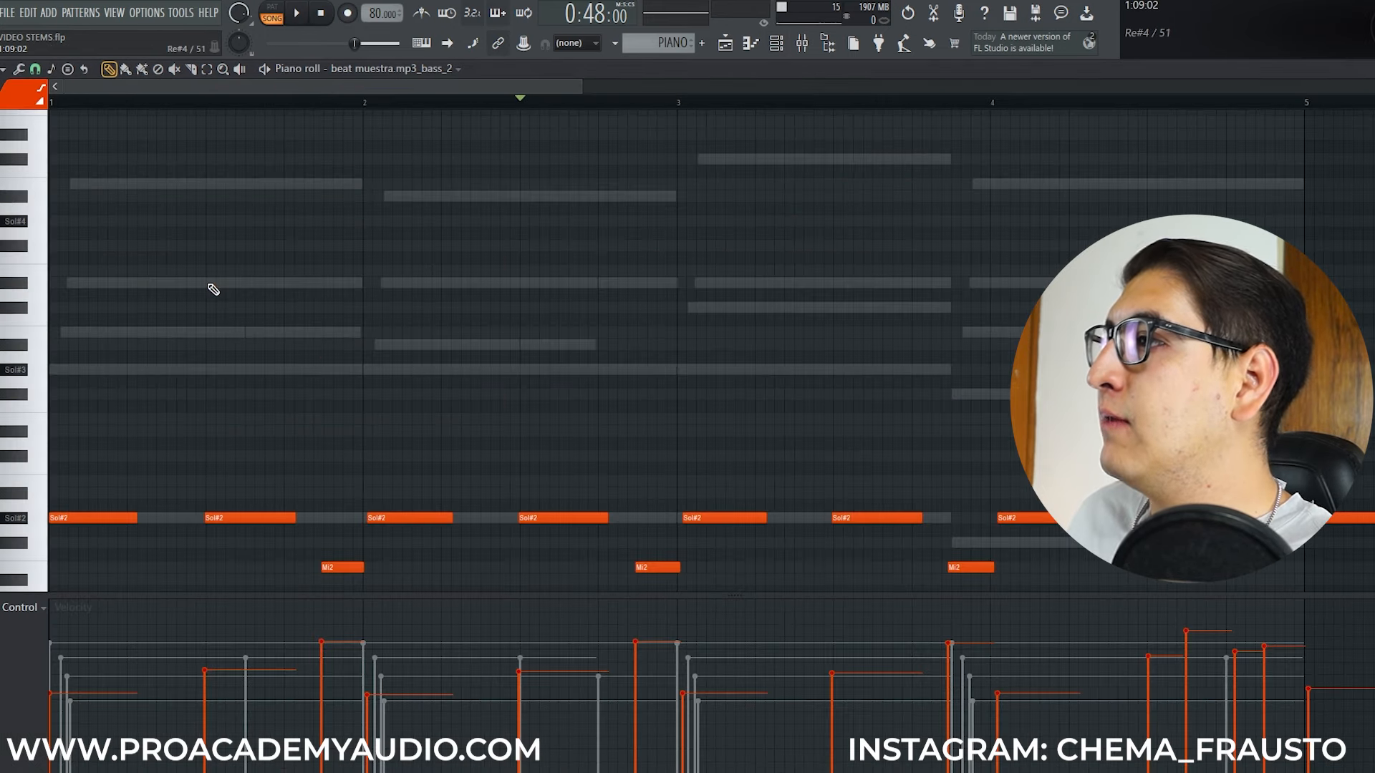
{"action": "scroll", "coordinate": [424, 384], "scroll_direction": "down", "scroll_amount": 3}
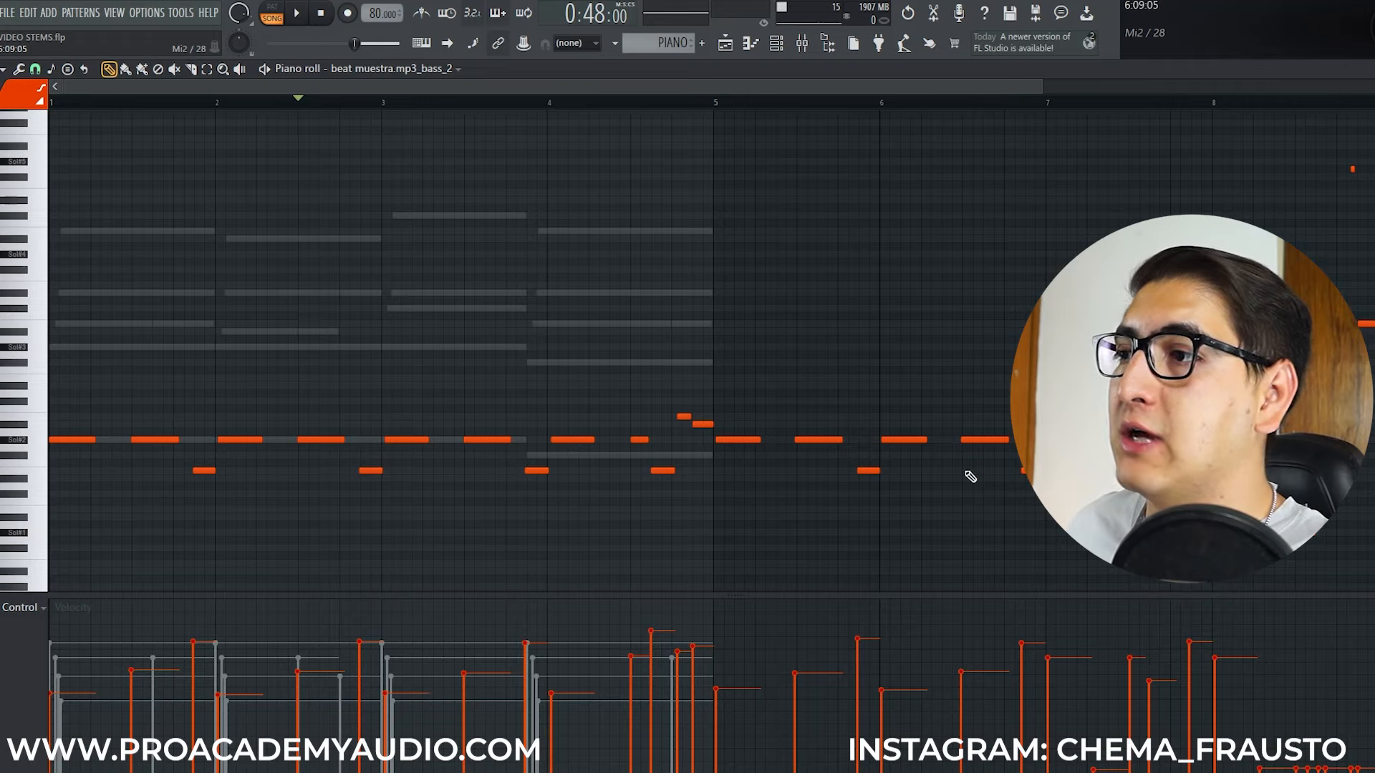
{"action": "left_click_drag", "start_coordinate": [1371, 557], "coordinate": [751, 228]}
{"action": "key", "text": "Delete"}
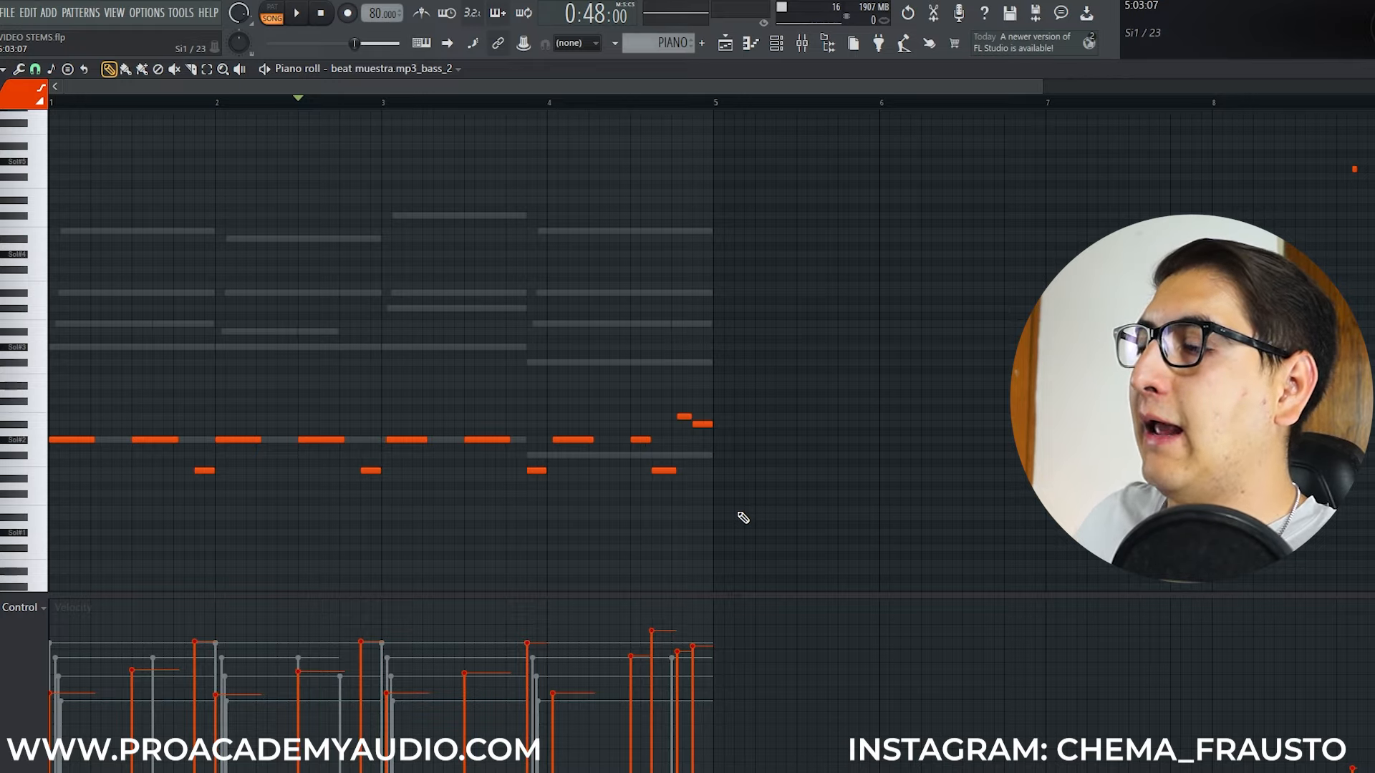
Shift the Si2 note near the end of bar 4 slightly earlier and align bar 3's first Sol#2 note with the bar line
{"action": "left_click_drag", "start_coordinate": [876, 525], "coordinate": [539, 320]}
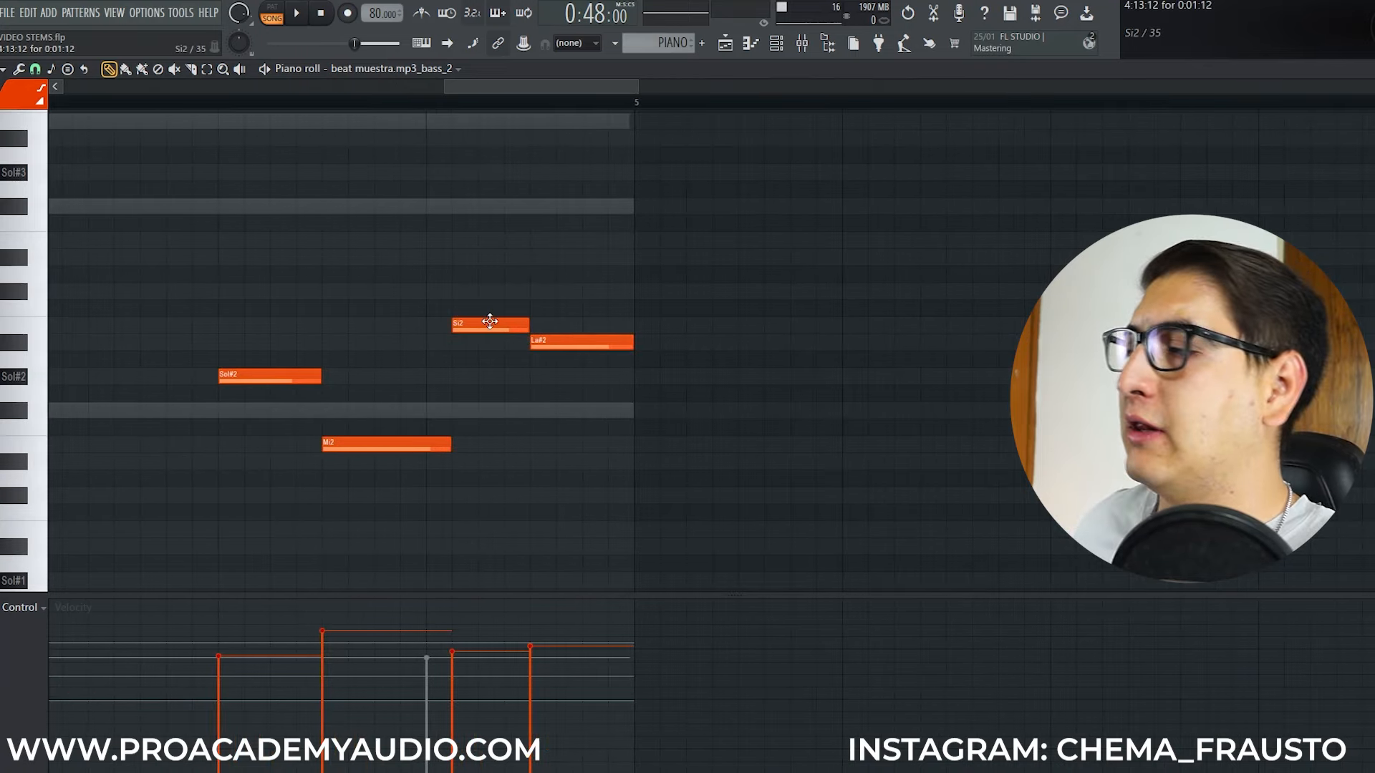
{"action": "left_click_drag", "start_coordinate": [489, 321], "coordinate": [458, 319]}
{"action": "right_click", "coordinate": [446, 303], "text": "ctrl"}
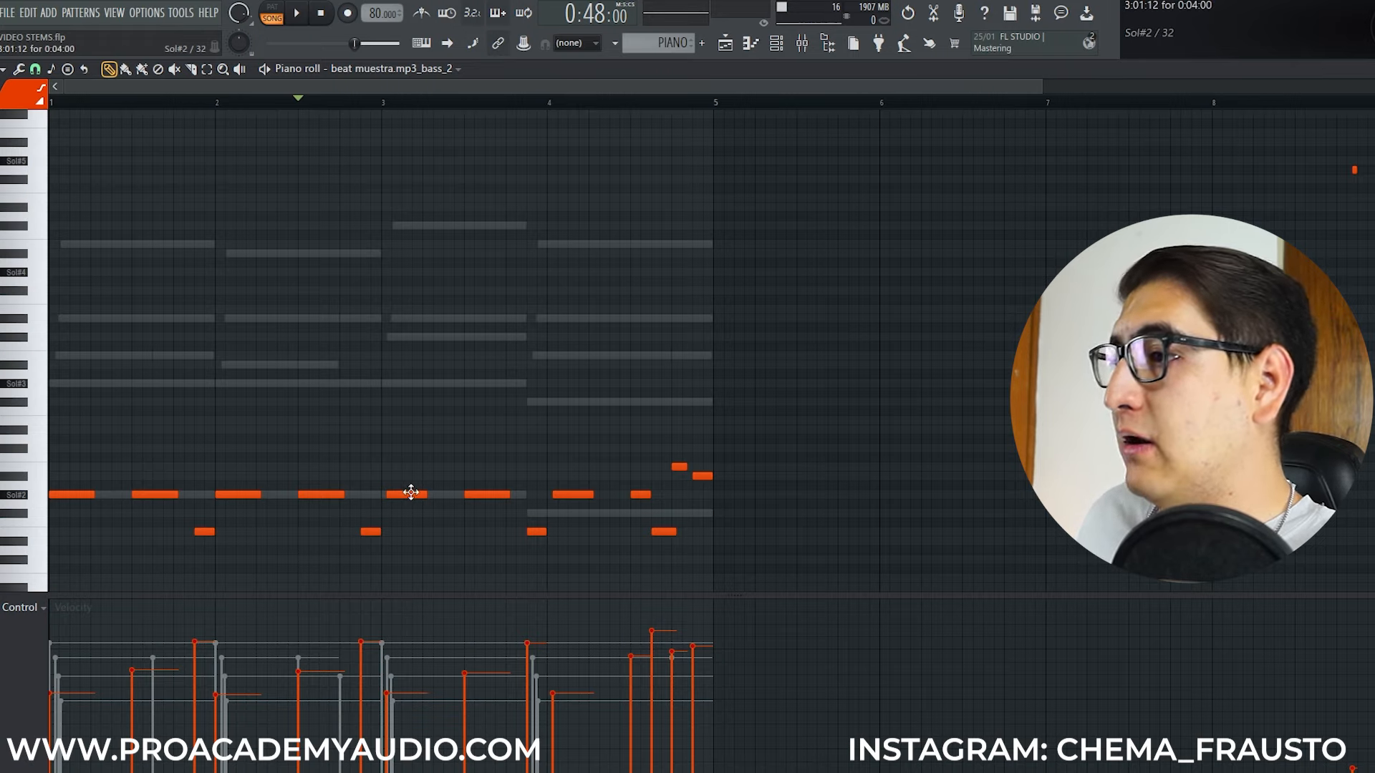
{"action": "left_click_drag", "start_coordinate": [410, 491], "coordinate": [399, 491]}
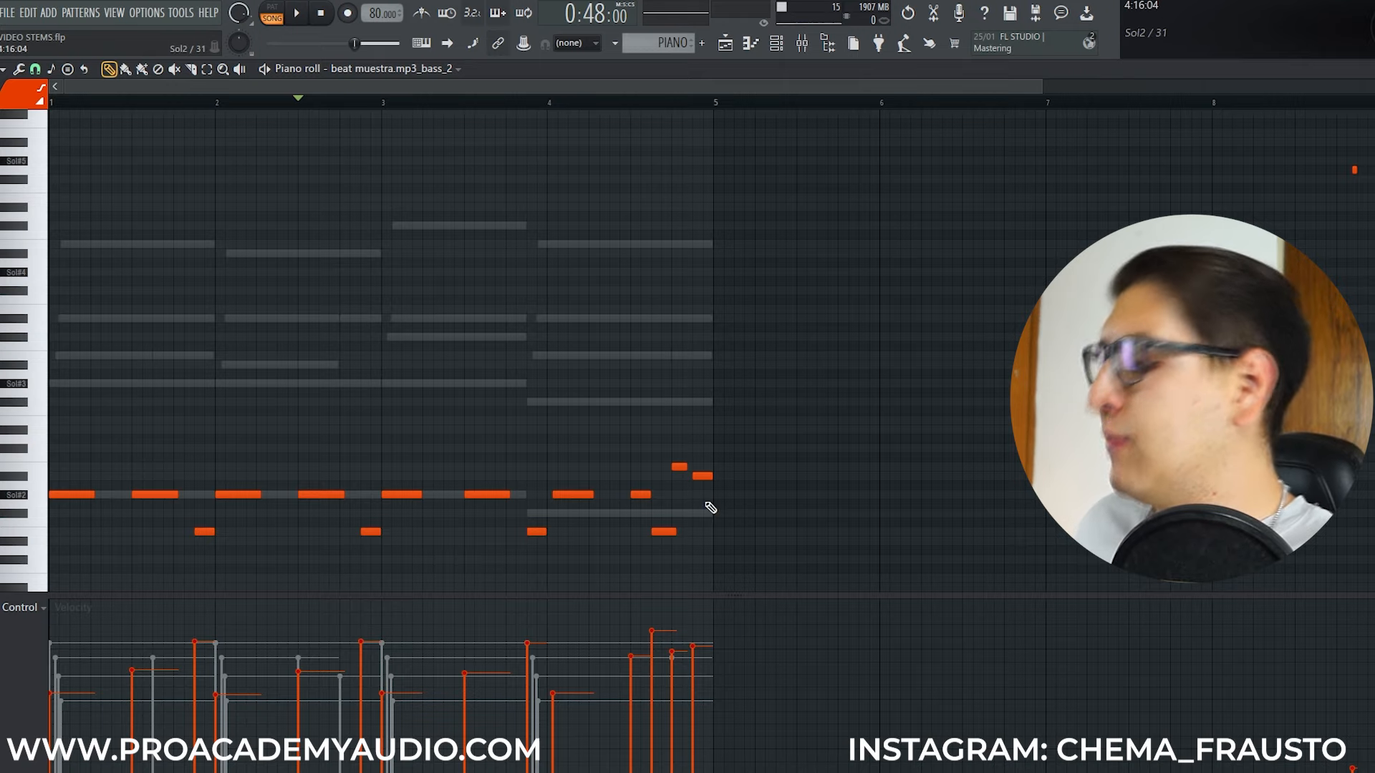
Select and copy the four bars of bass notes, show the channel rack and create Pattern 4 as a new empty pattern
{"action": "left_click_drag", "start_coordinate": [741, 570], "coordinate": [62, 316]}
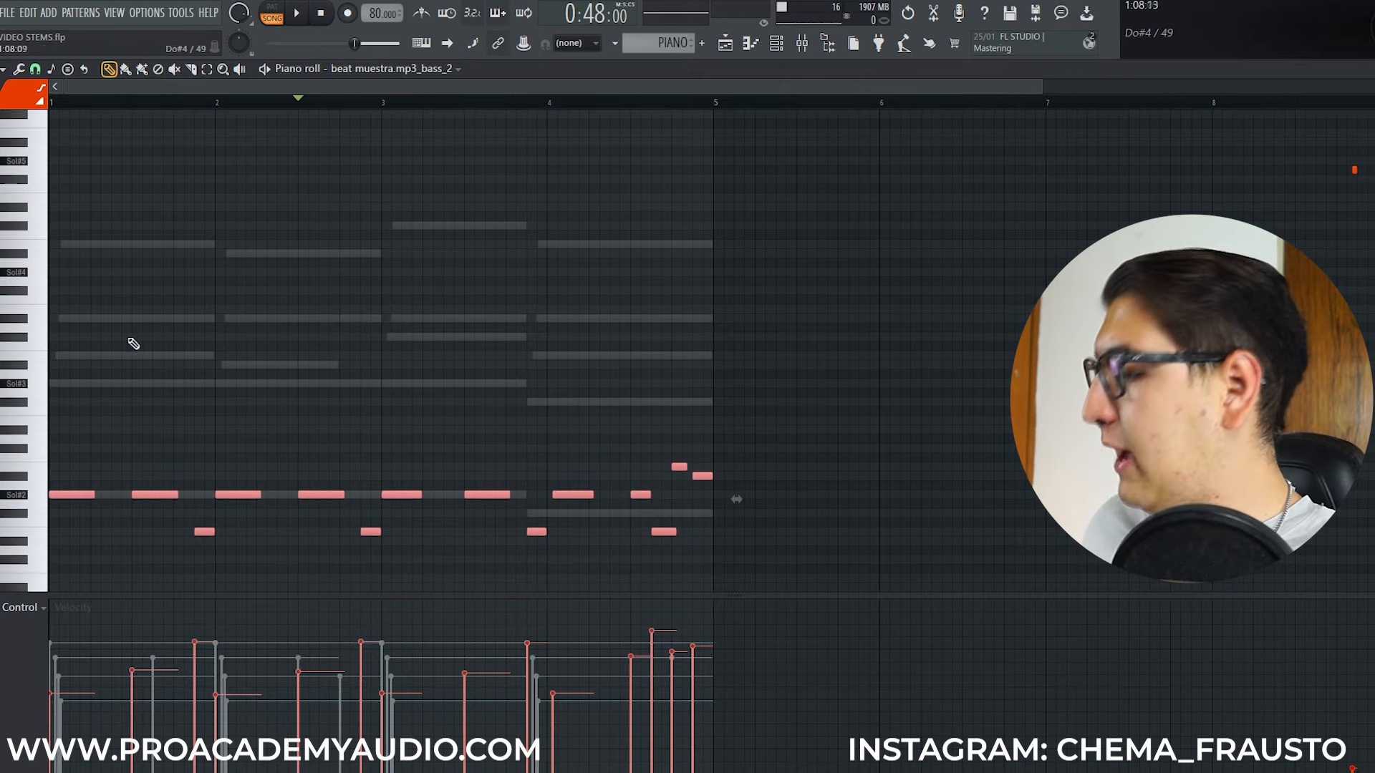
{"action": "key", "text": "F6"}
{"action": "left_click", "coordinate": [120, 181]}
{"action": "left_click", "coordinate": [124, 198]}
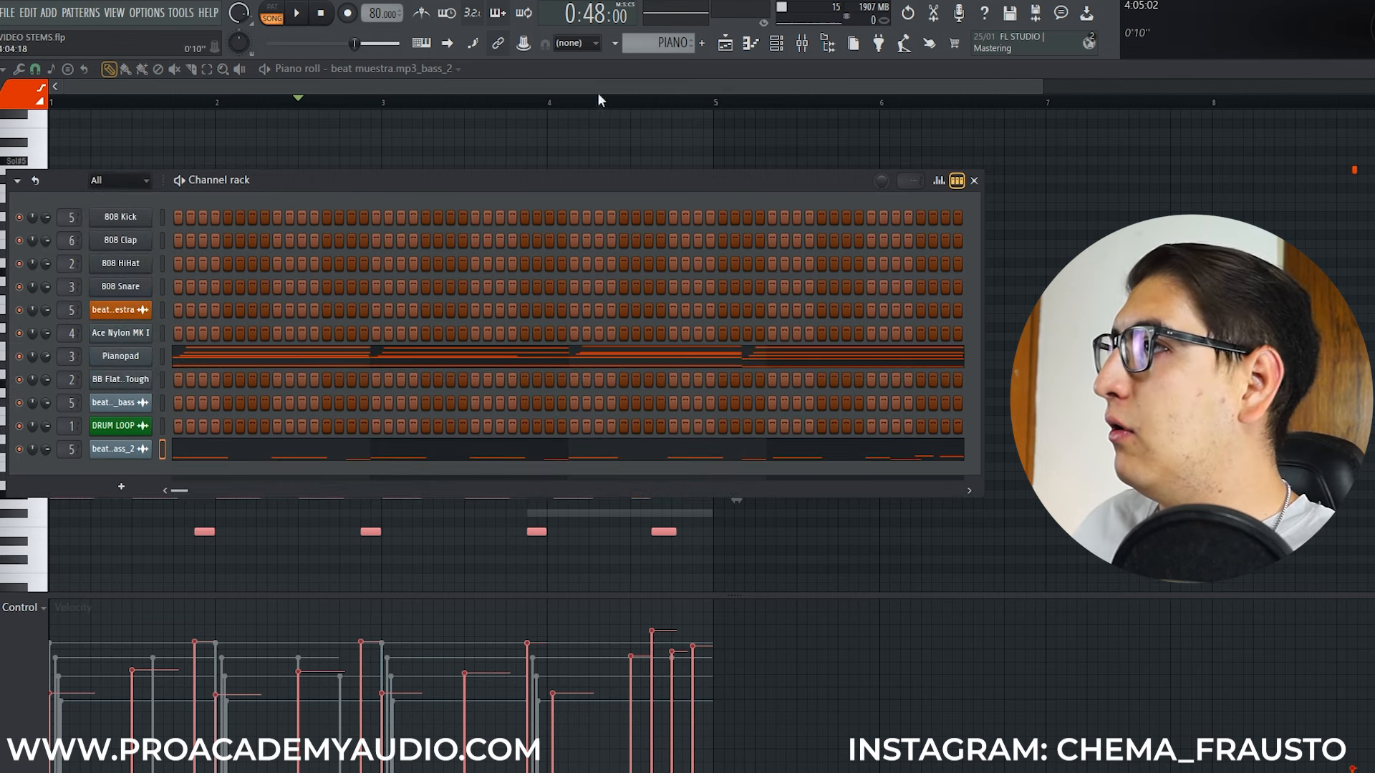
{"action": "left_click", "coordinate": [702, 43]}
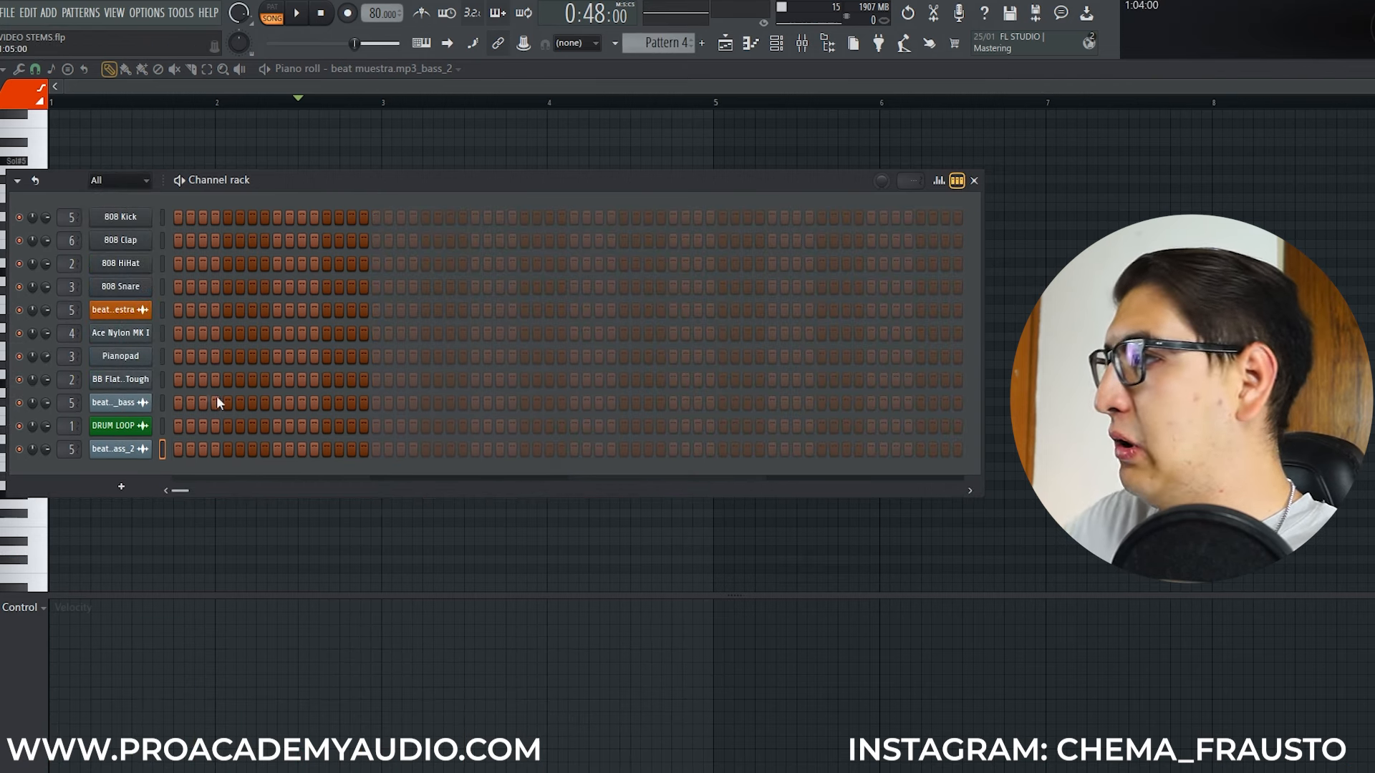
Check the BB FlatWound Tough preset on its bass channel and open that channel's piano roll
{"action": "left_click", "coordinate": [161, 379]}
{"action": "left_click", "coordinate": [141, 381]}
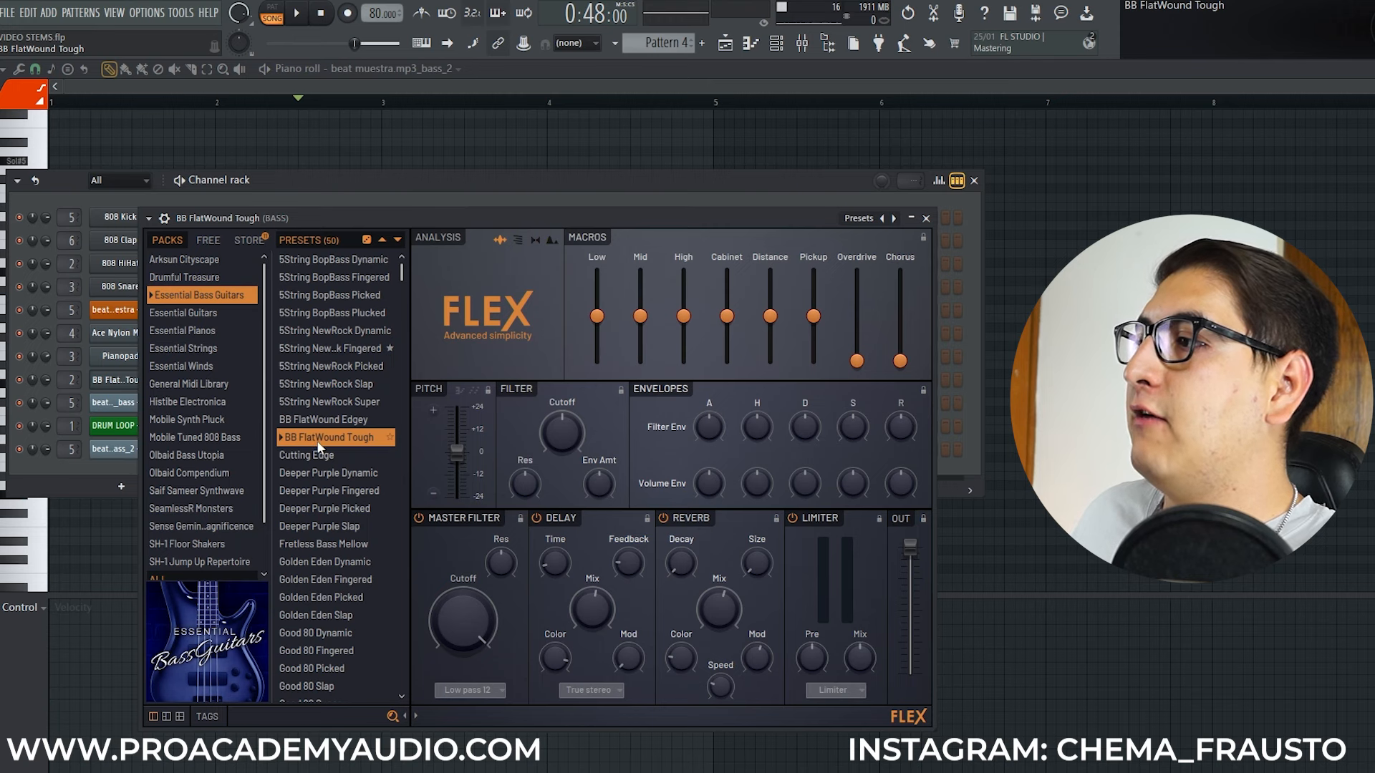
{"action": "key", "text": "Escape"}
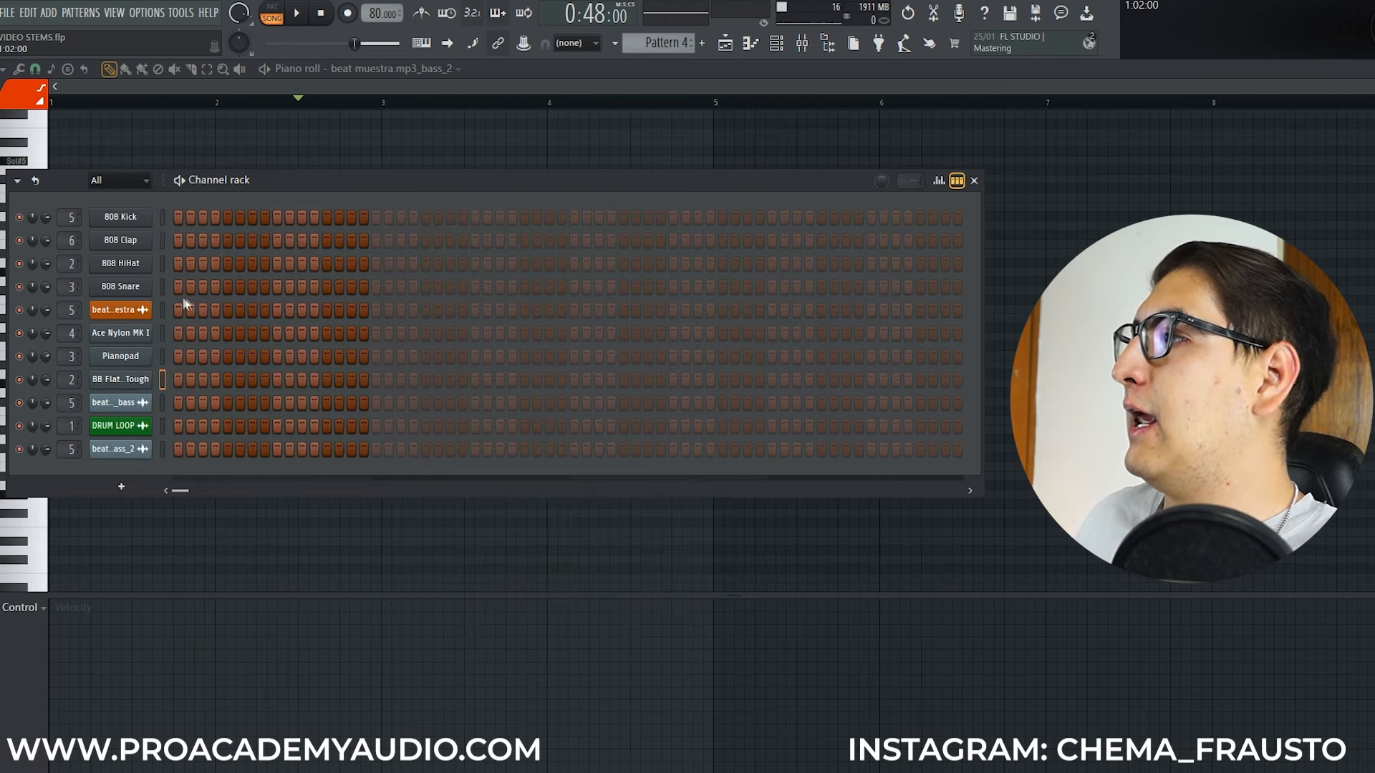
{"action": "right_click", "coordinate": [144, 372]}
{"action": "left_click", "coordinate": [179, 377]}
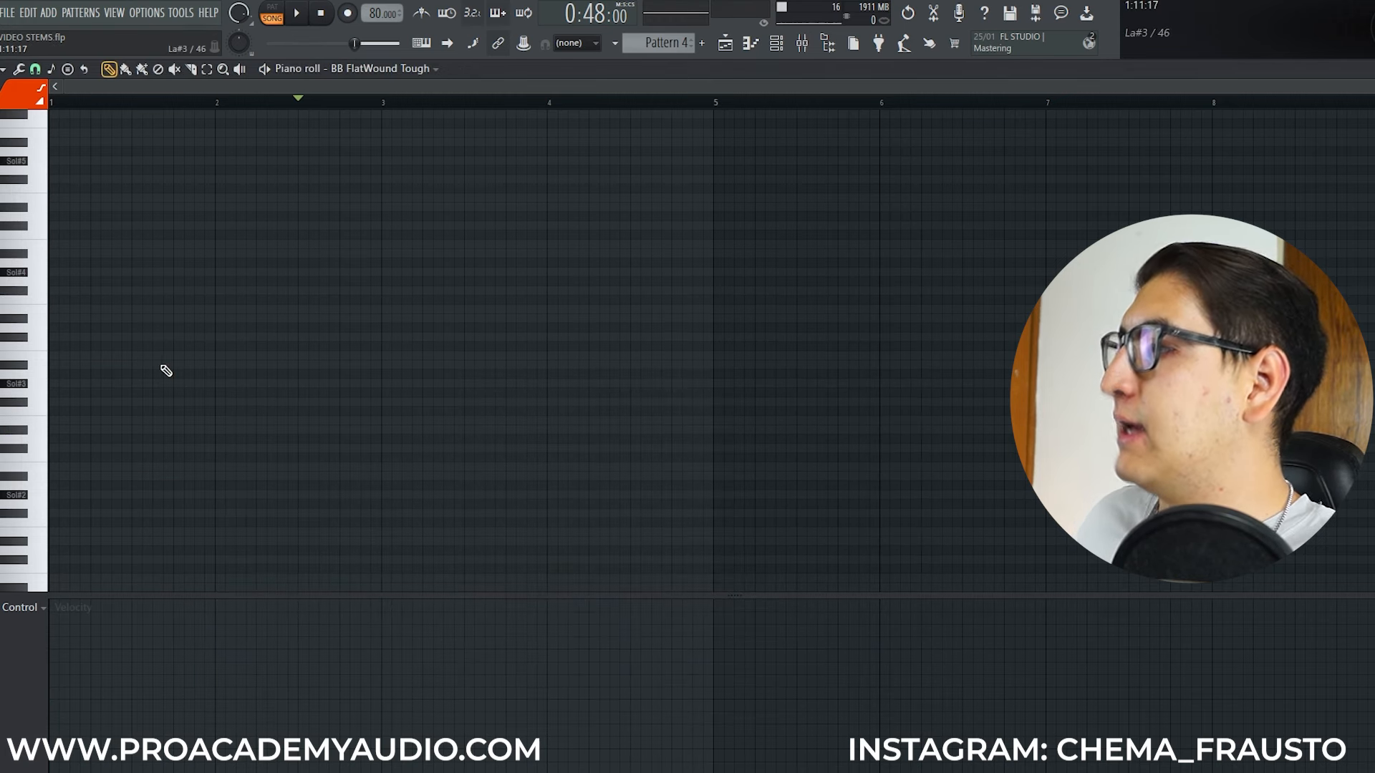
Paste the copied bass notes, undo the stray added note and move the whole phrase to start at bar 1
{"action": "left_click", "coordinate": [314, 486]}
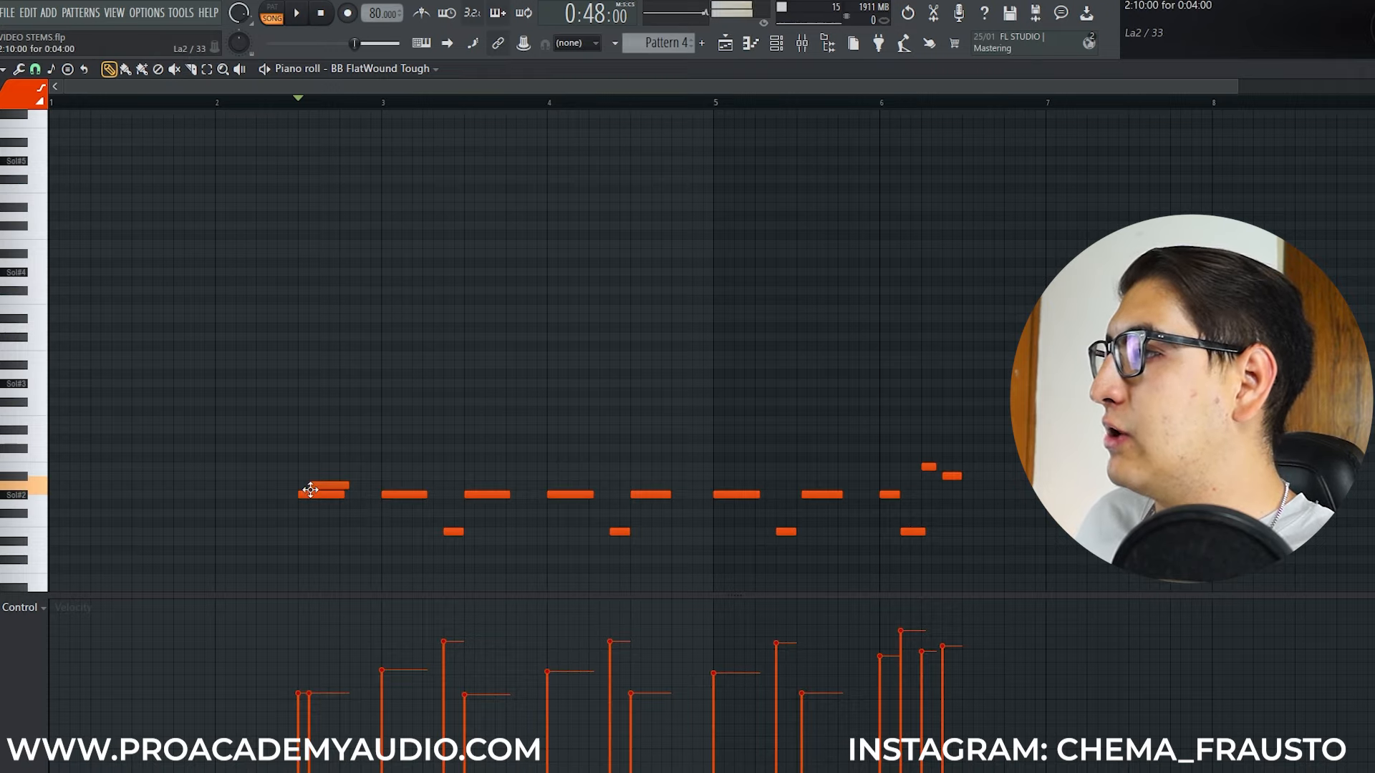
{"action": "key", "text": "ctrl+z"}
{"action": "left_click_drag", "start_coordinate": [321, 494], "coordinate": [62, 496]}
{"action": "left_click", "coordinate": [457, 396], "text": "ctrl"}
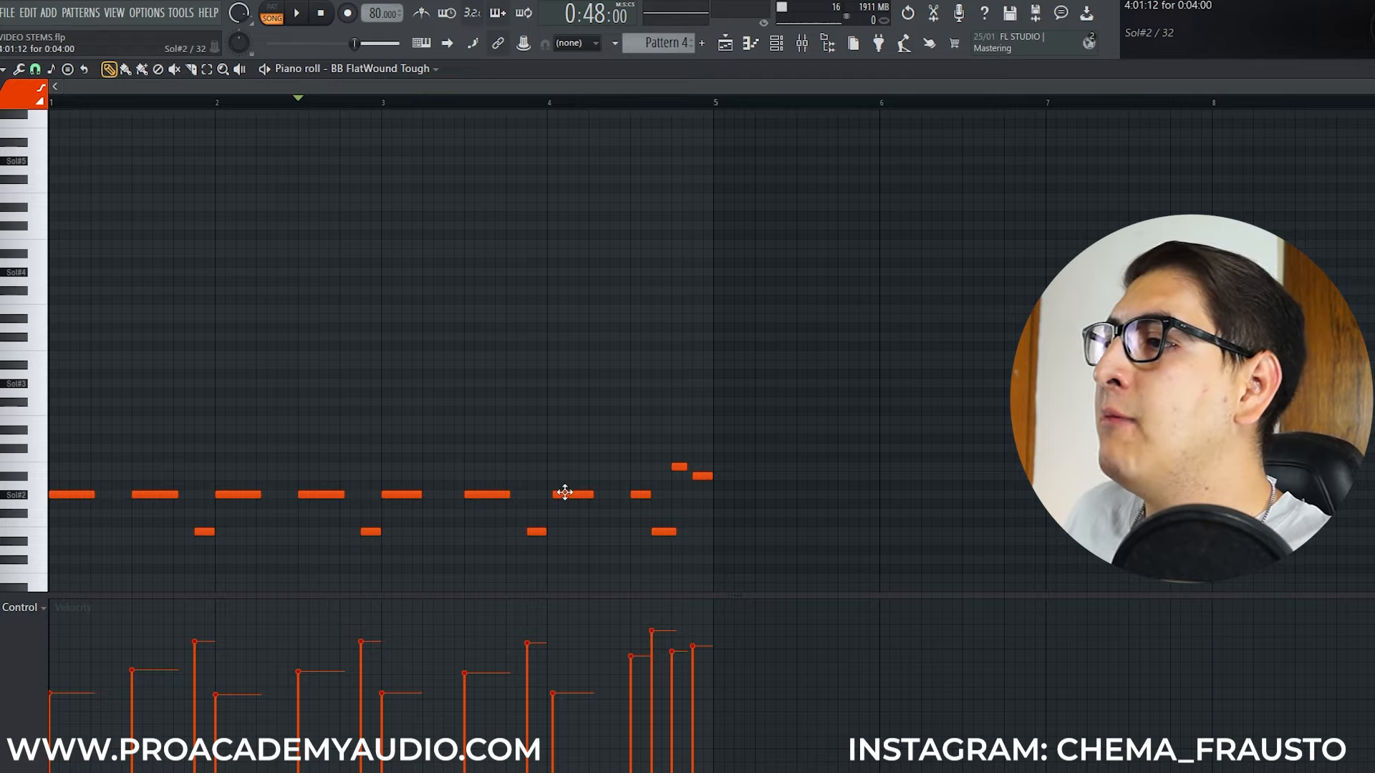
Align the first Sol#2 note of bar 4 with the bar line and transpose all the notes up one octave
{"action": "left_click_drag", "start_coordinate": [565, 492], "coordinate": [558, 492]}
{"action": "key", "text": "ctrl+Up"}
Audition the Sol#3 and Sol#4 keys to compare the bass sound in both octaves
{"action": "left_click", "coordinate": [20, 386]}
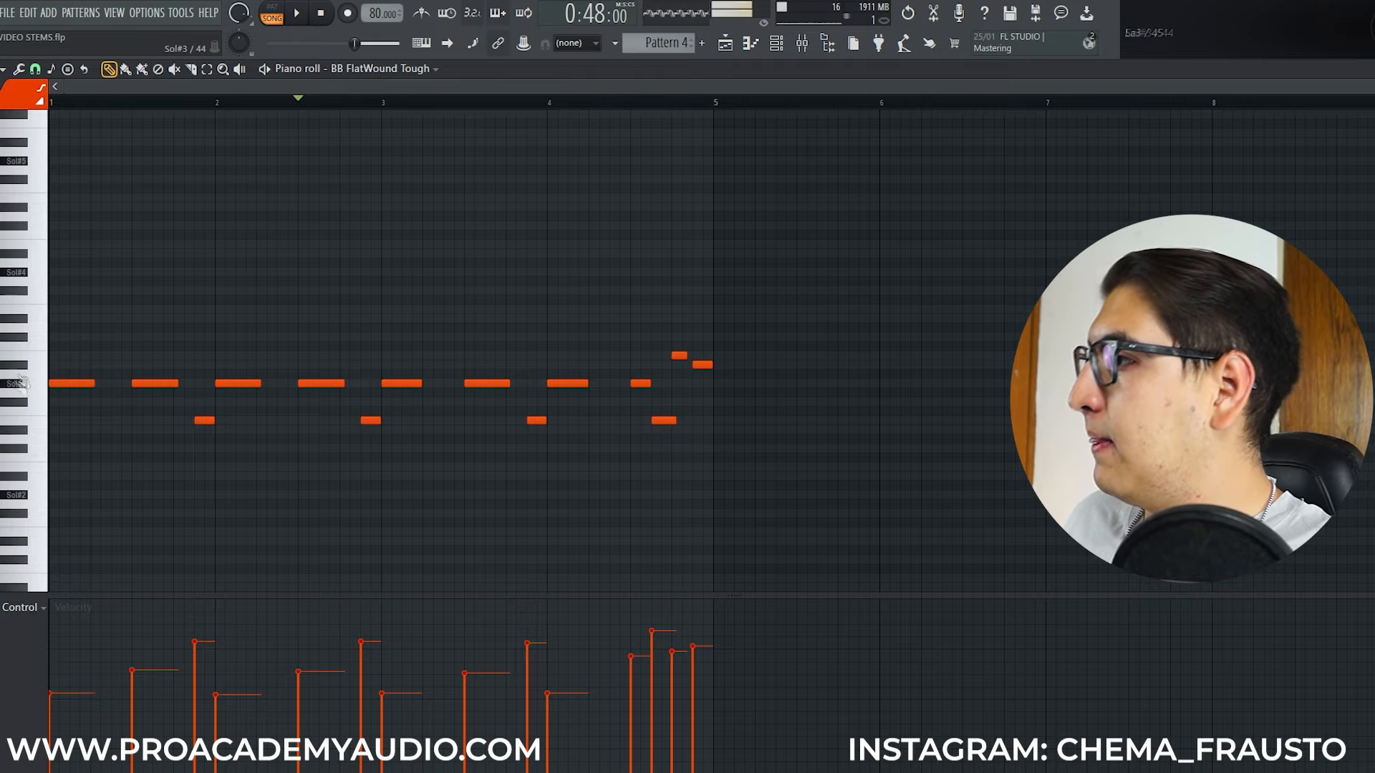
{"action": "left_click", "coordinate": [24, 273]}
{"action": "left_click", "coordinate": [20, 384]}
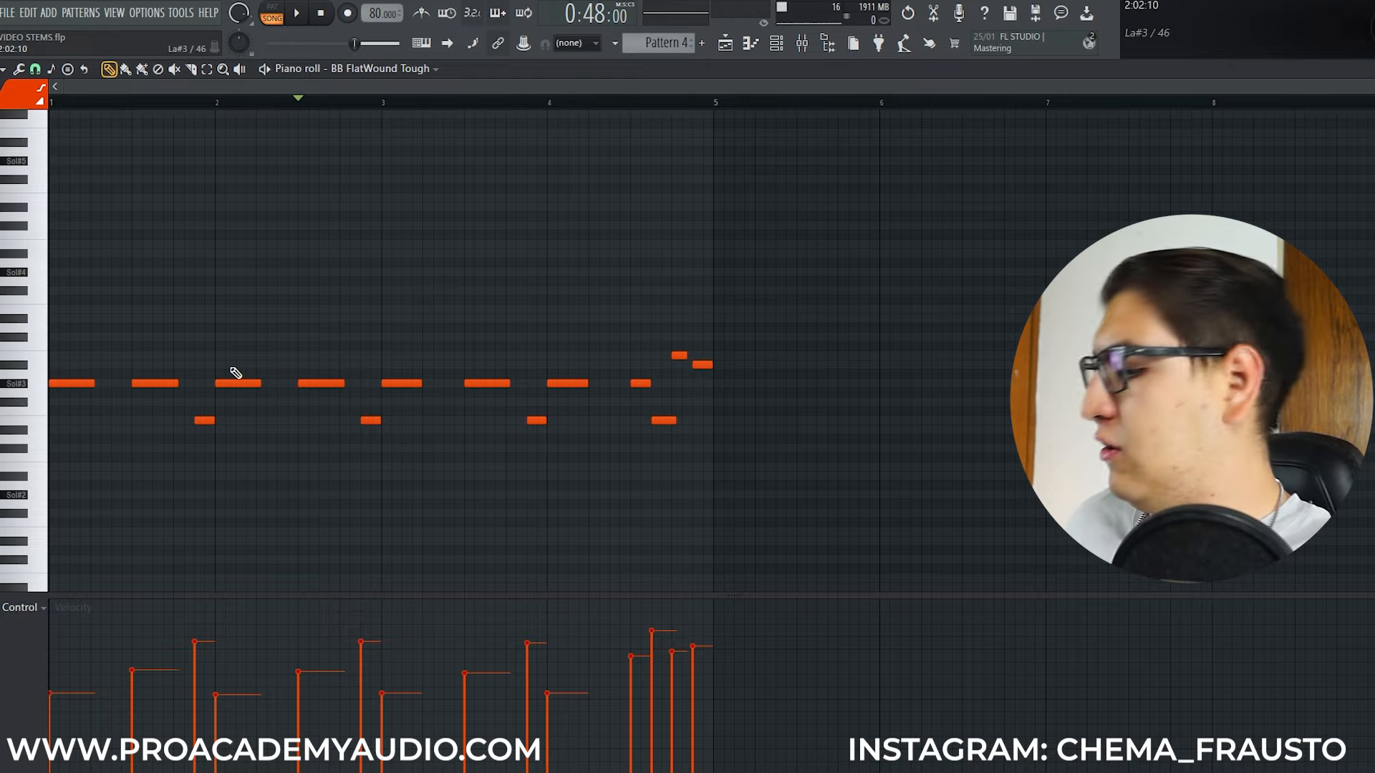
Examine the piano roll's scale highlighting options, including the root note, the scale type and Snap to scale
{"action": "left_click", "coordinate": [6, 70]}
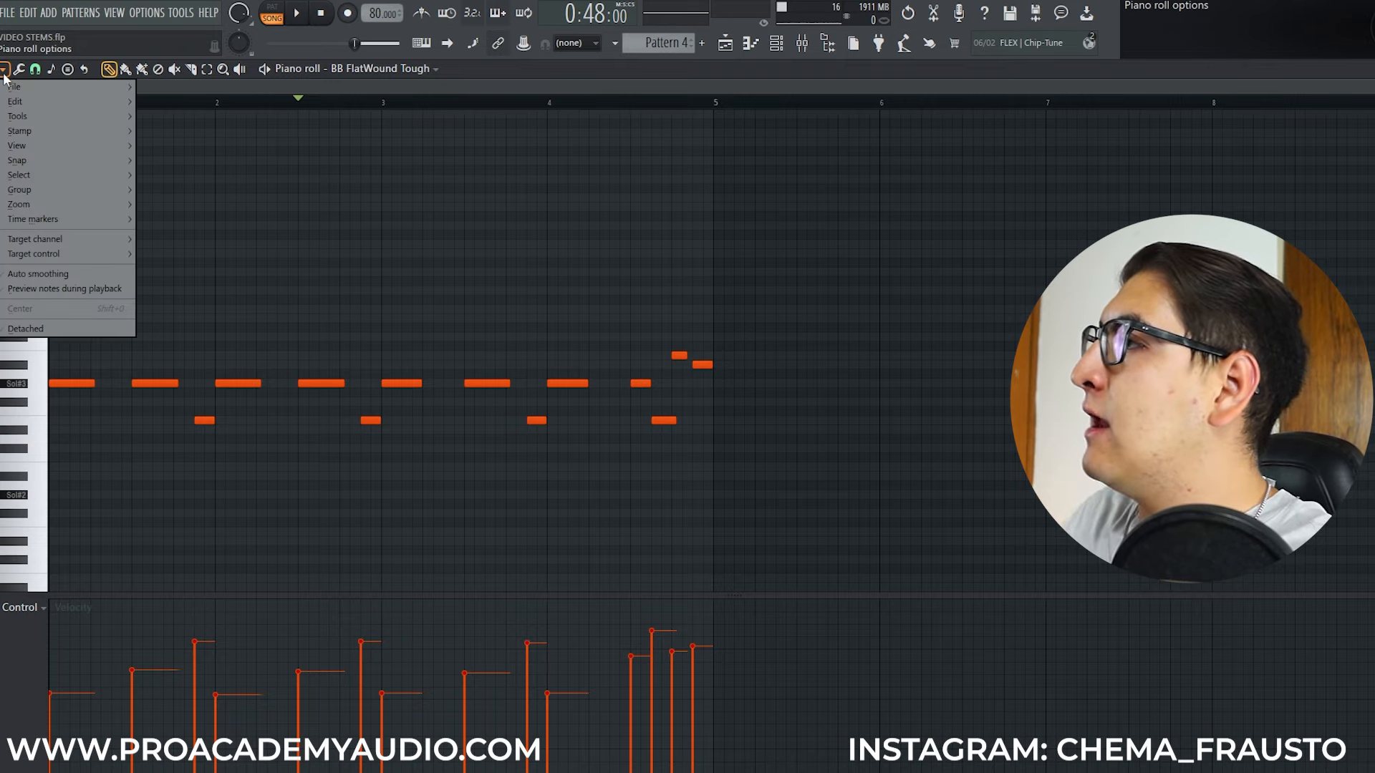
{"action": "mouse_move", "coordinate": [65, 146]}
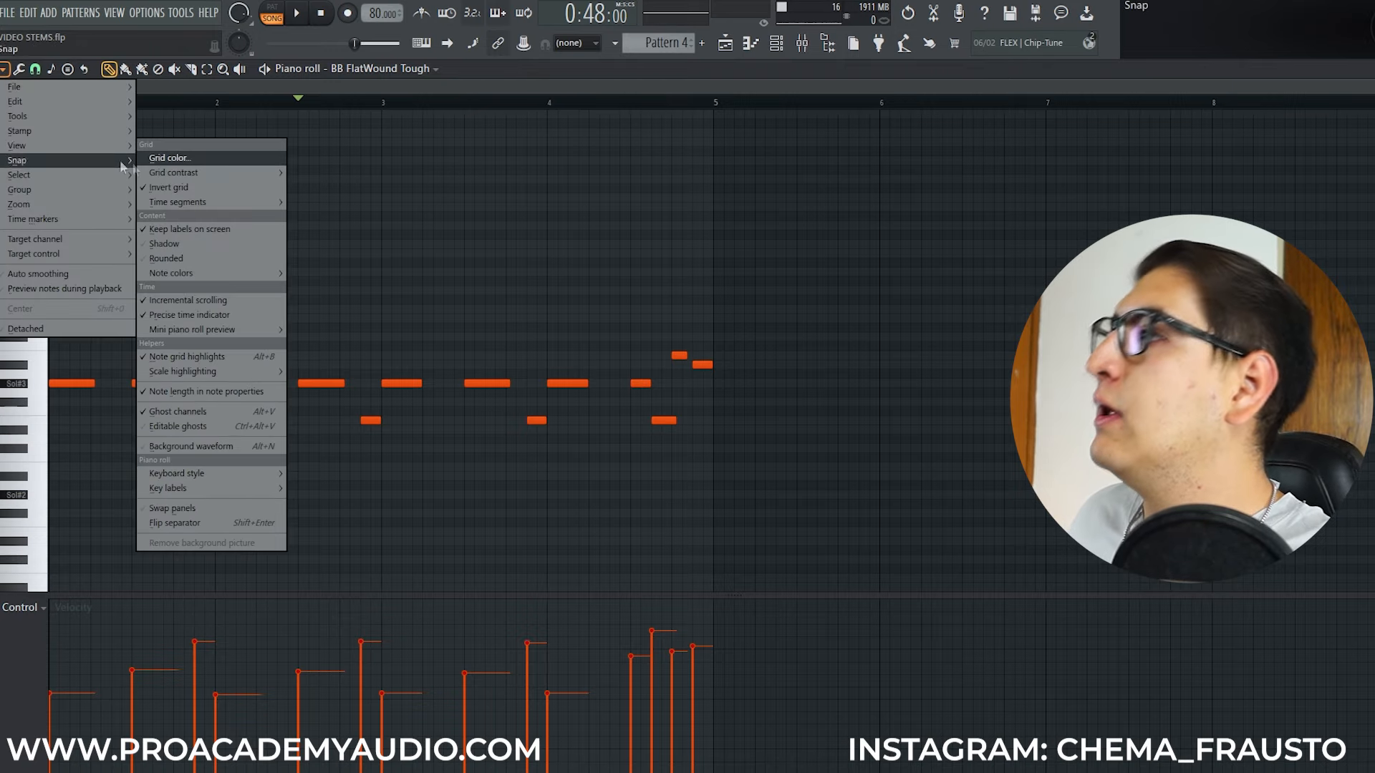
{"action": "mouse_move", "coordinate": [219, 372]}
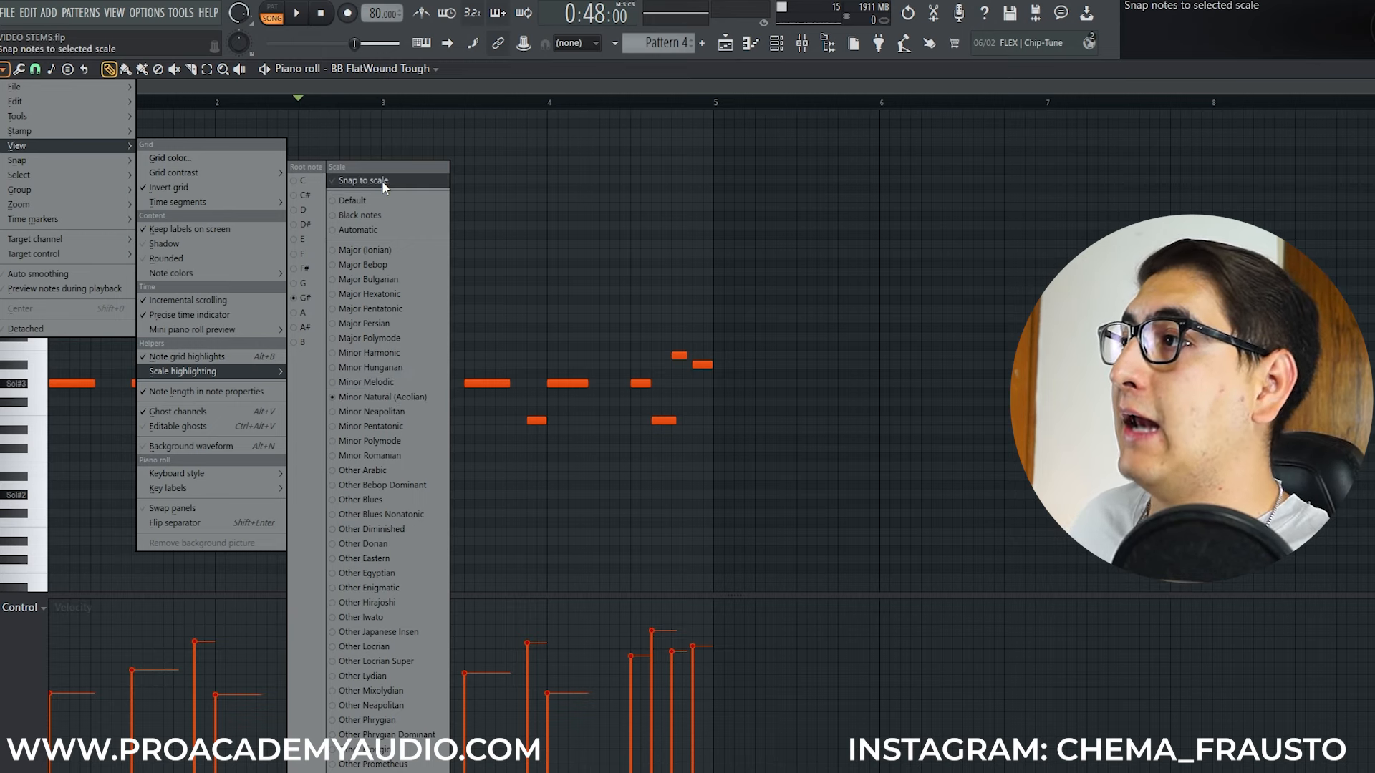
{"action": "left_click", "coordinate": [556, 226]}
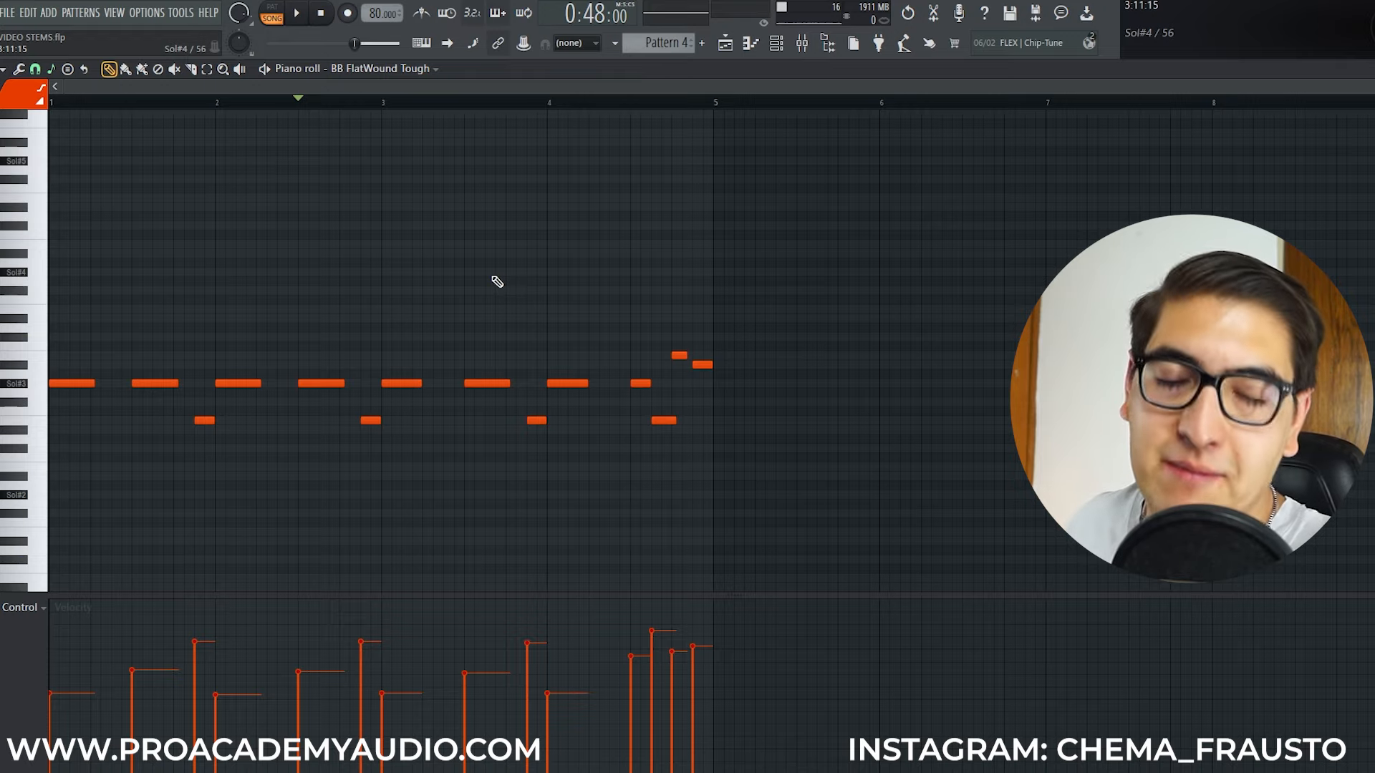
{"action": "key", "text": "shift+Down"}
{"action": "key", "text": "shift+Up"}
{"action": "key", "text": "shift+Up"}
{"action": "key", "text": "shift+Up"}
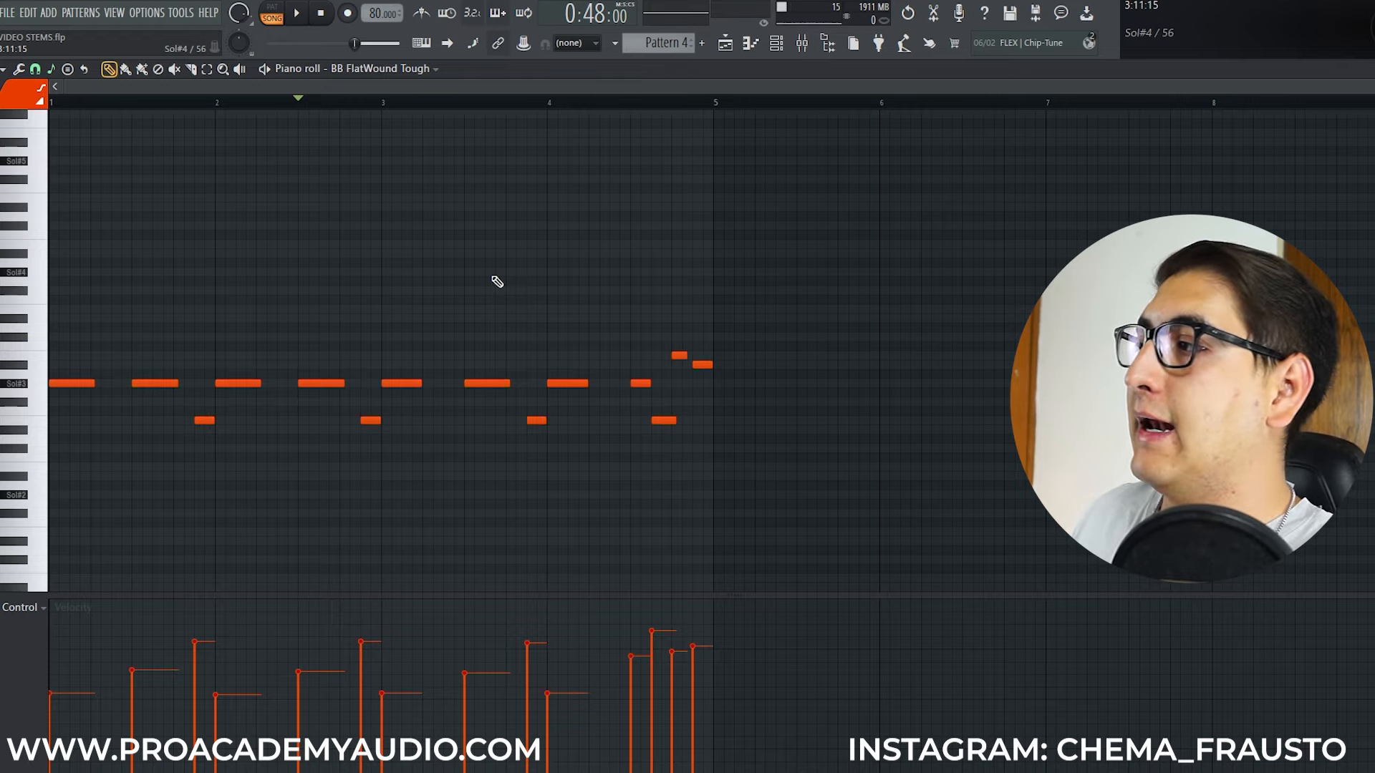
{"action": "key", "text": "shift+Down"}
{"action": "key", "text": "shift+Down"}
{"action": "key", "text": "shift+Down"}
{"action": "key", "text": "shift+Up"}
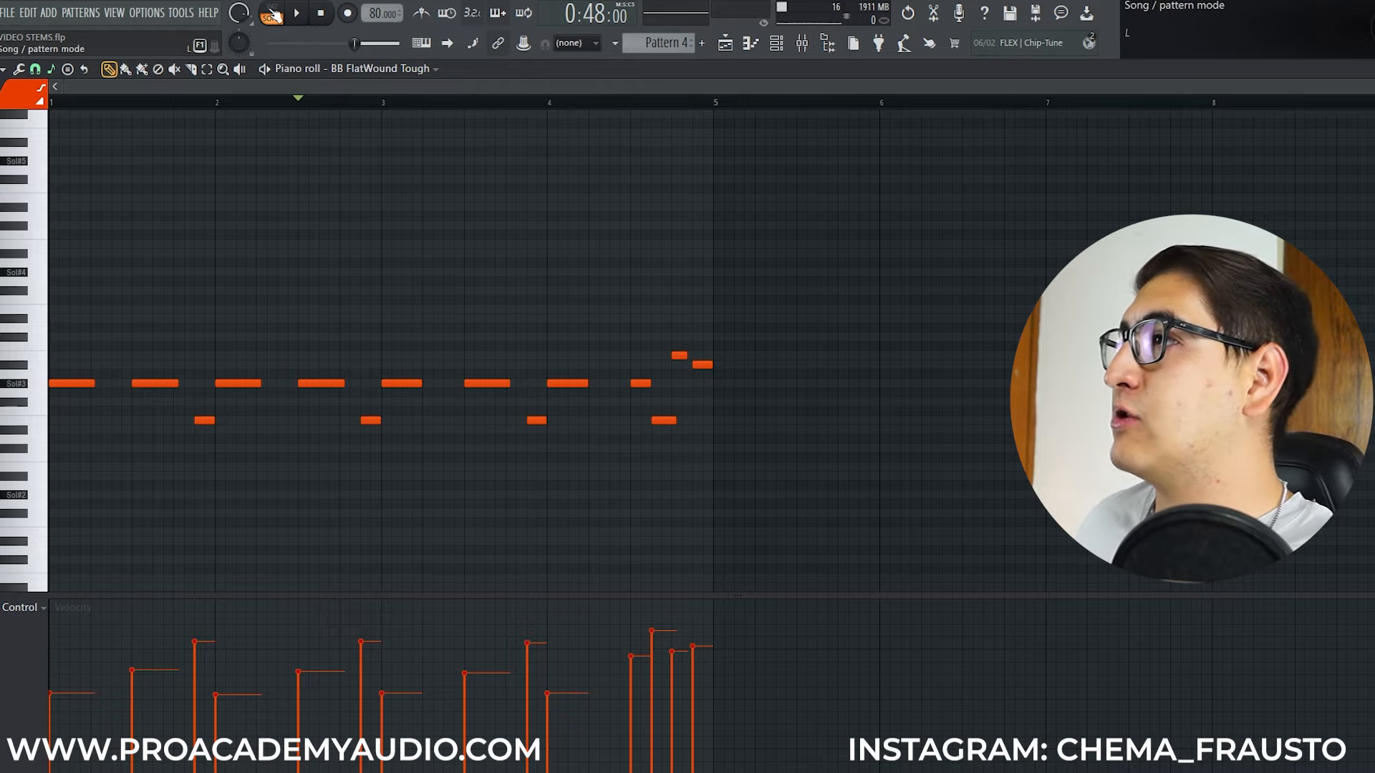
Listen to the new bass pattern, and show the start of the arrangement in the playlist
{"action": "left_click", "coordinate": [300, 14]}
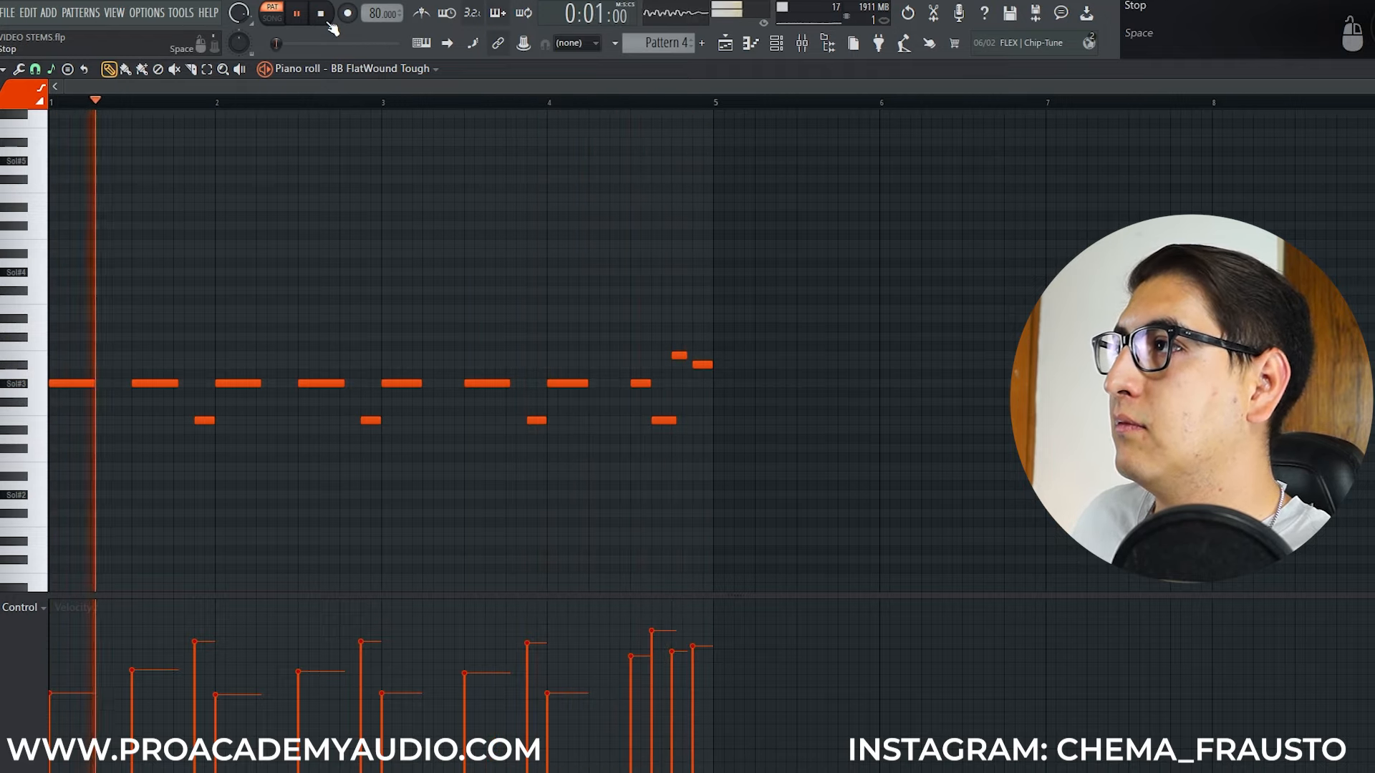
{"action": "key", "text": "space"}
{"action": "left_click", "coordinate": [726, 46]}
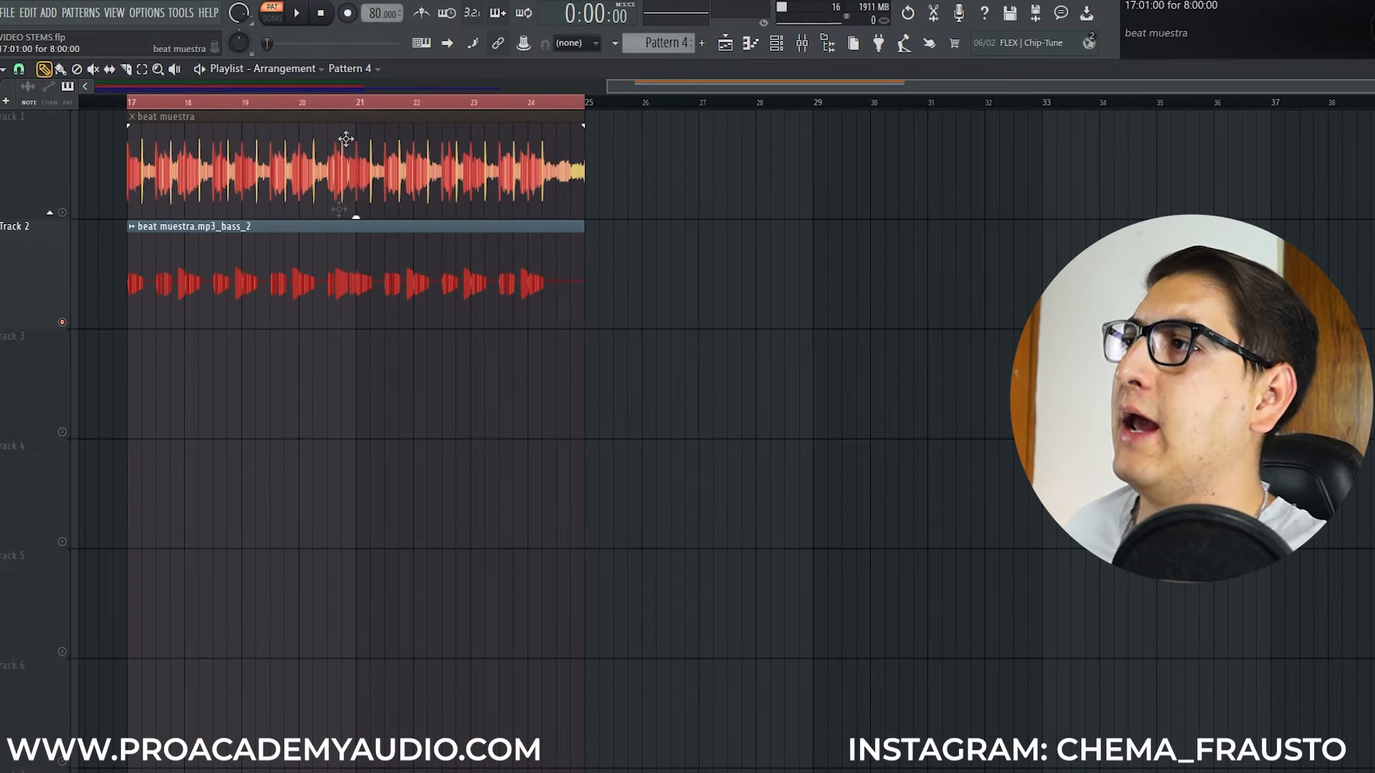
{"action": "scroll", "coordinate": [330, 398], "scroll_direction": "down", "scroll_amount": 1}
{"action": "scroll", "coordinate": [442, 298], "scroll_direction": "up", "scroll_amount": 1}
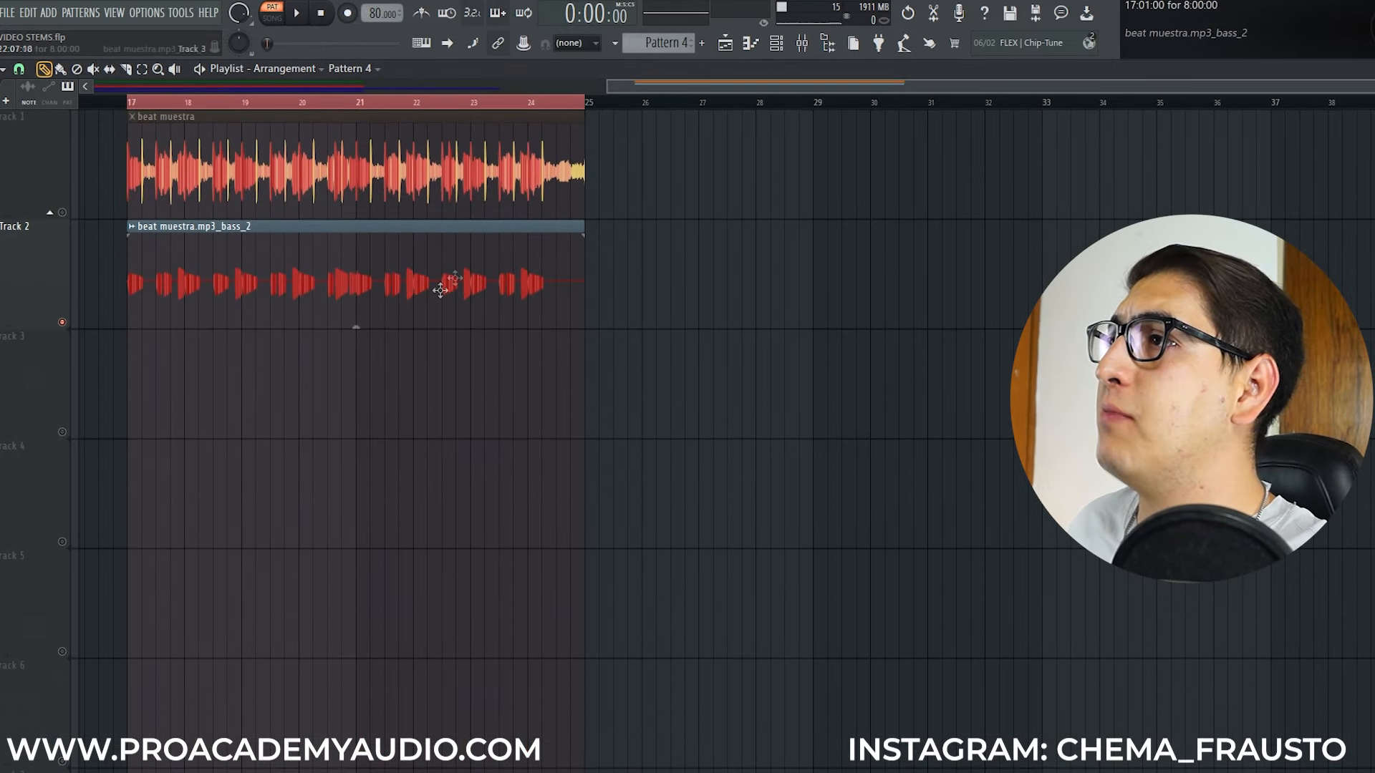
{"action": "left_click_drag", "start_coordinate": [653, 89], "coordinate": [143, 89]}
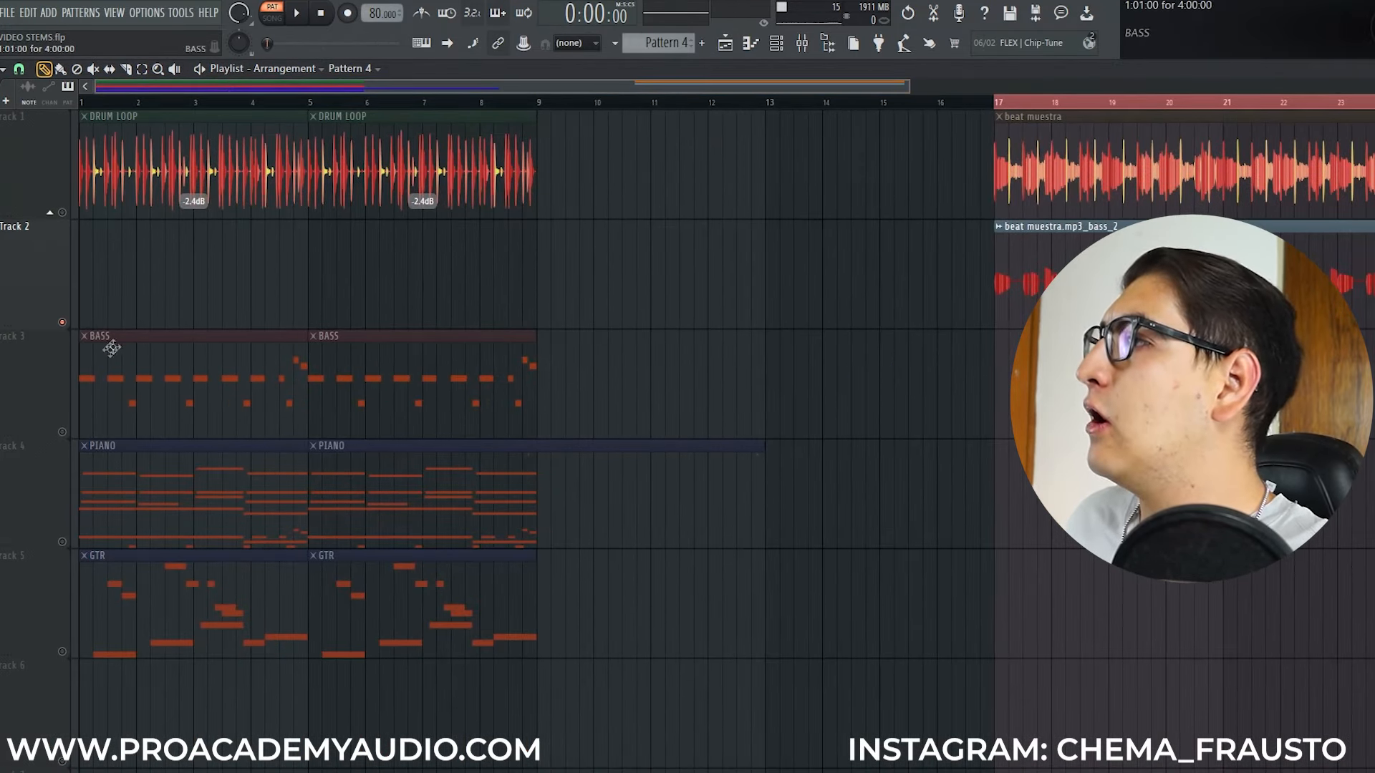
Unmute the BASS and PIANO tracks and select bars 1 to 9 of the arrangement for song playback
{"action": "left_click", "coordinate": [62, 432]}
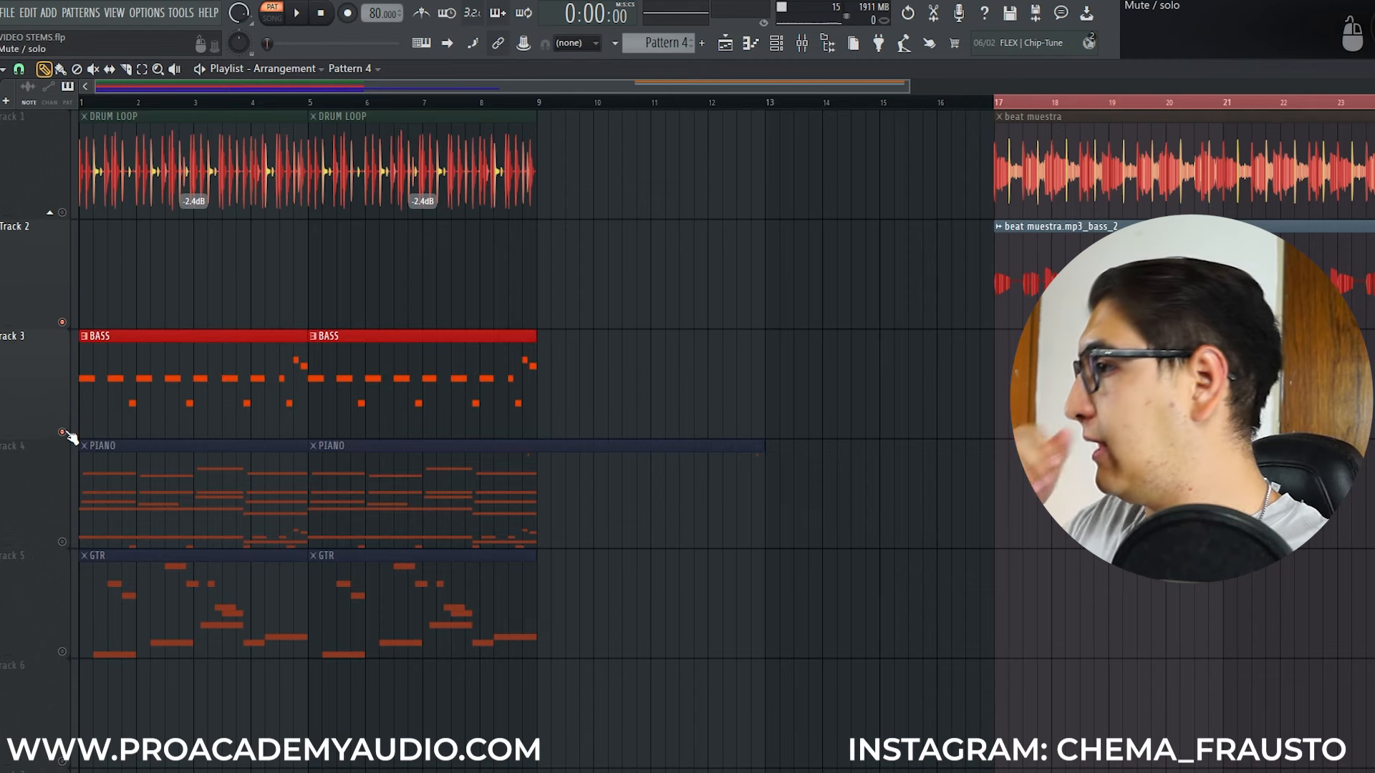
{"action": "left_click", "coordinate": [63, 542]}
{"action": "left_click", "coordinate": [536, 103]}
{"action": "left_click_drag", "start_coordinate": [538, 103], "coordinate": [22, 111]}
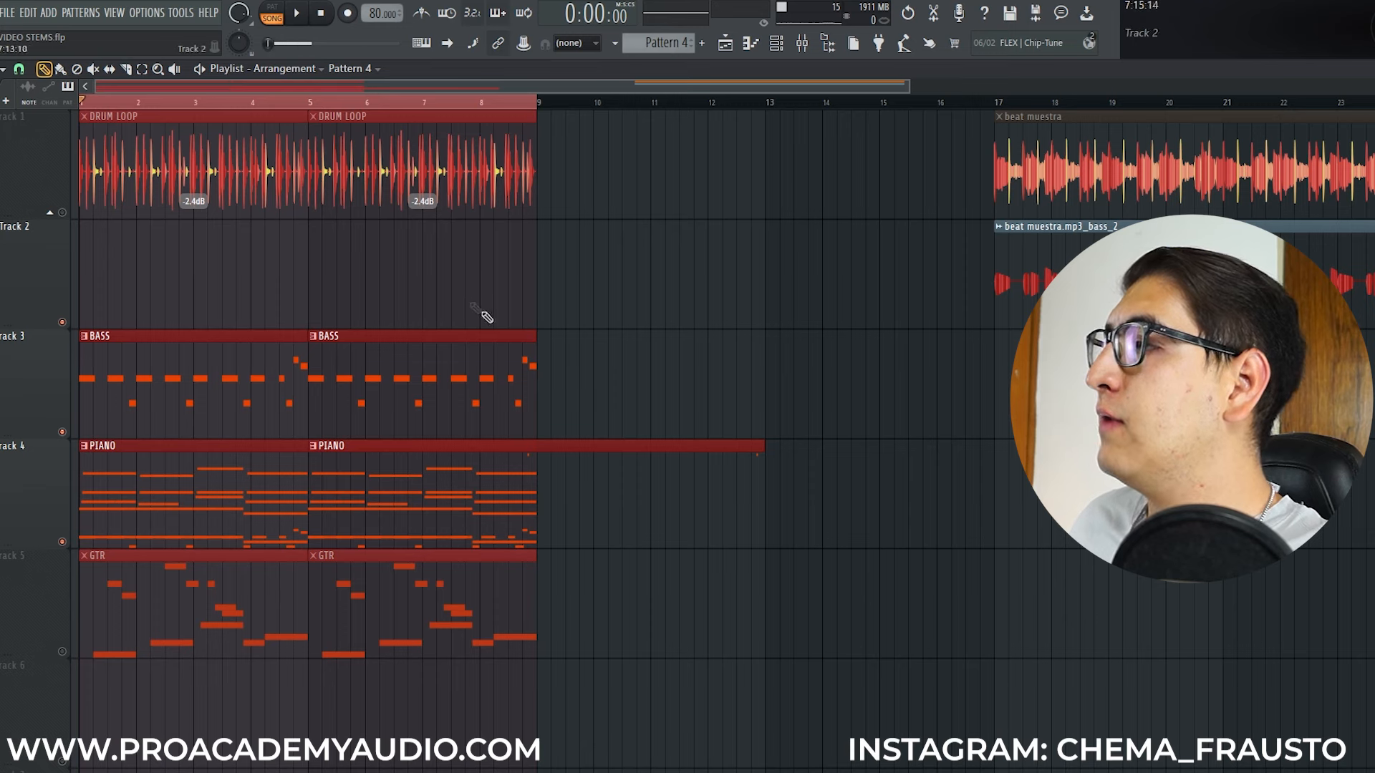
Remove the second PIANO clip from track 4 and clear the stray beat muestra bass notes from the PIANO pattern
{"action": "left_click", "coordinate": [629, 347]}
{"action": "right_click", "coordinate": [574, 468]}
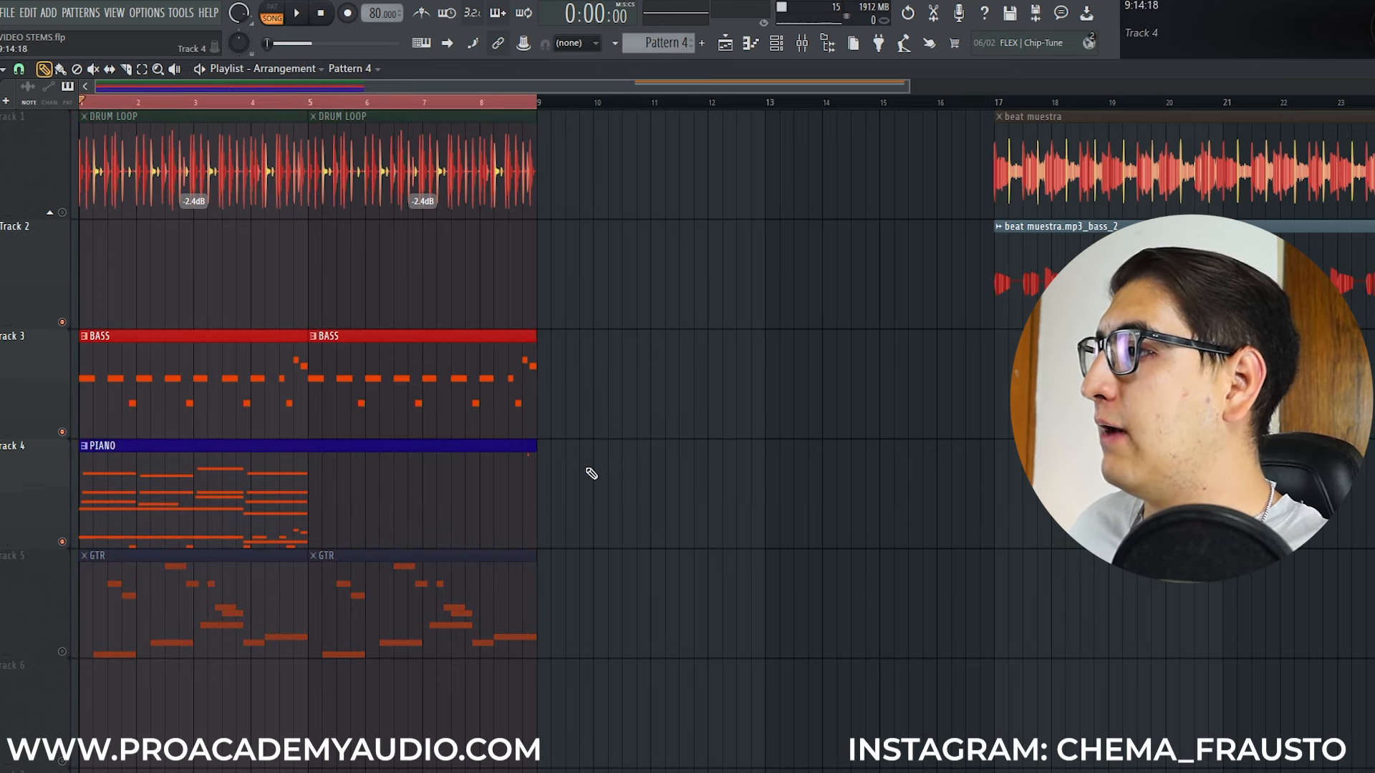
{"action": "double_click", "coordinate": [293, 452]}
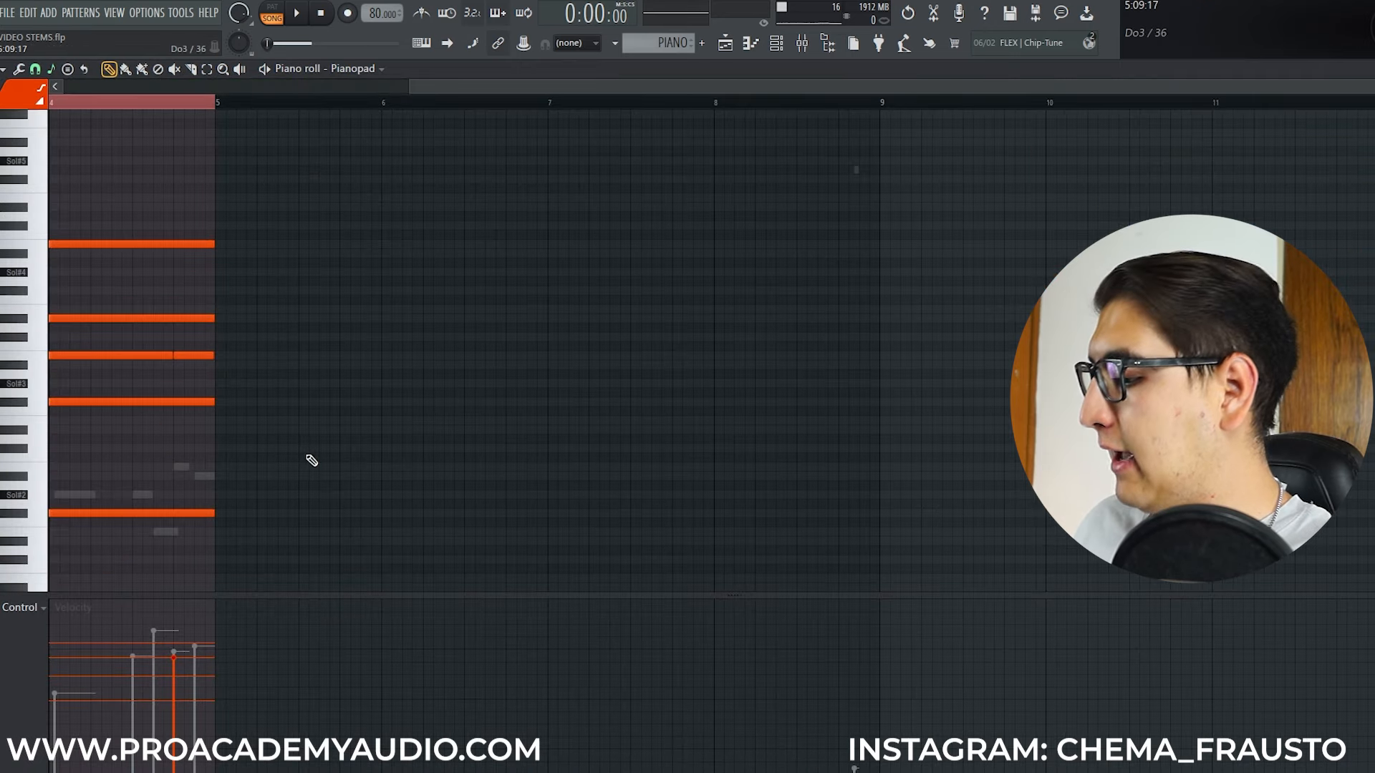
{"action": "key", "text": "F7"}
{"action": "key", "text": "F6"}
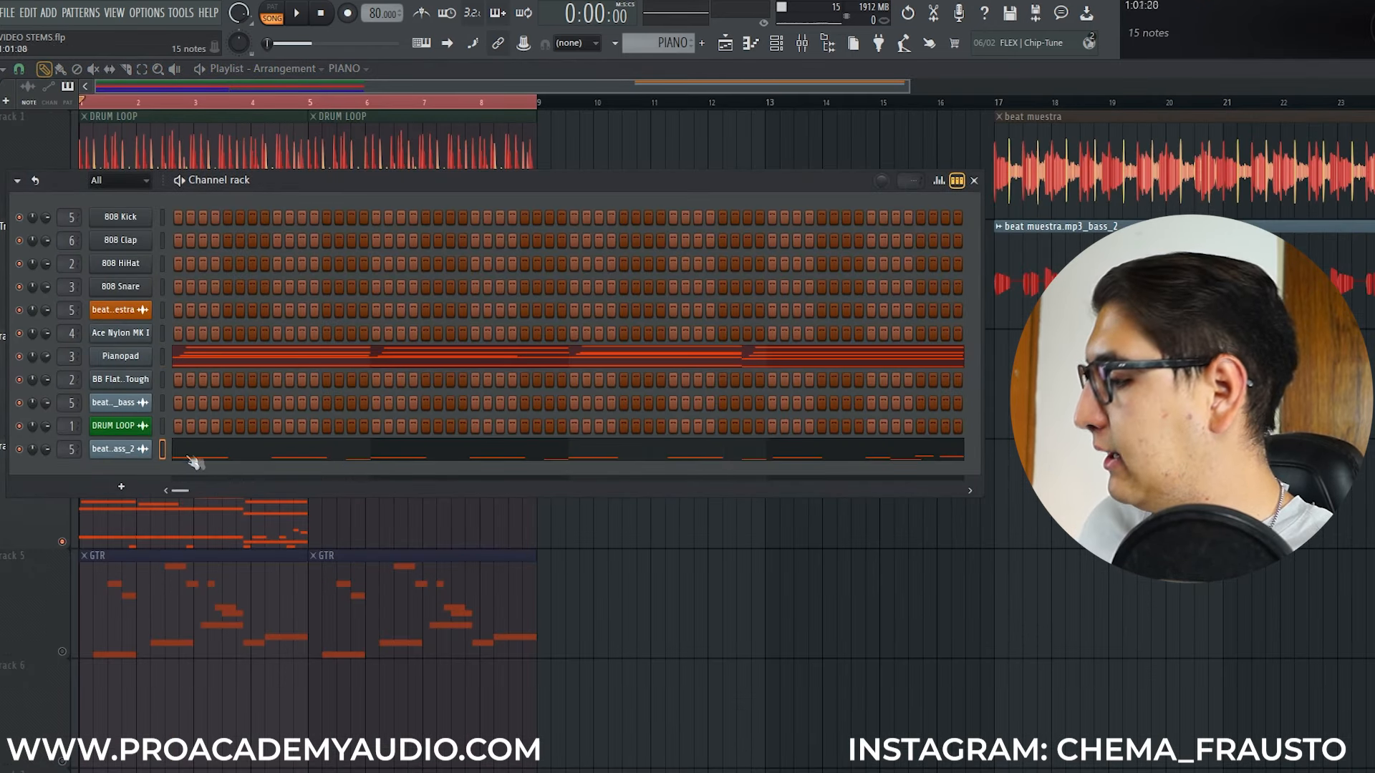
{"action": "key", "text": "F6"}
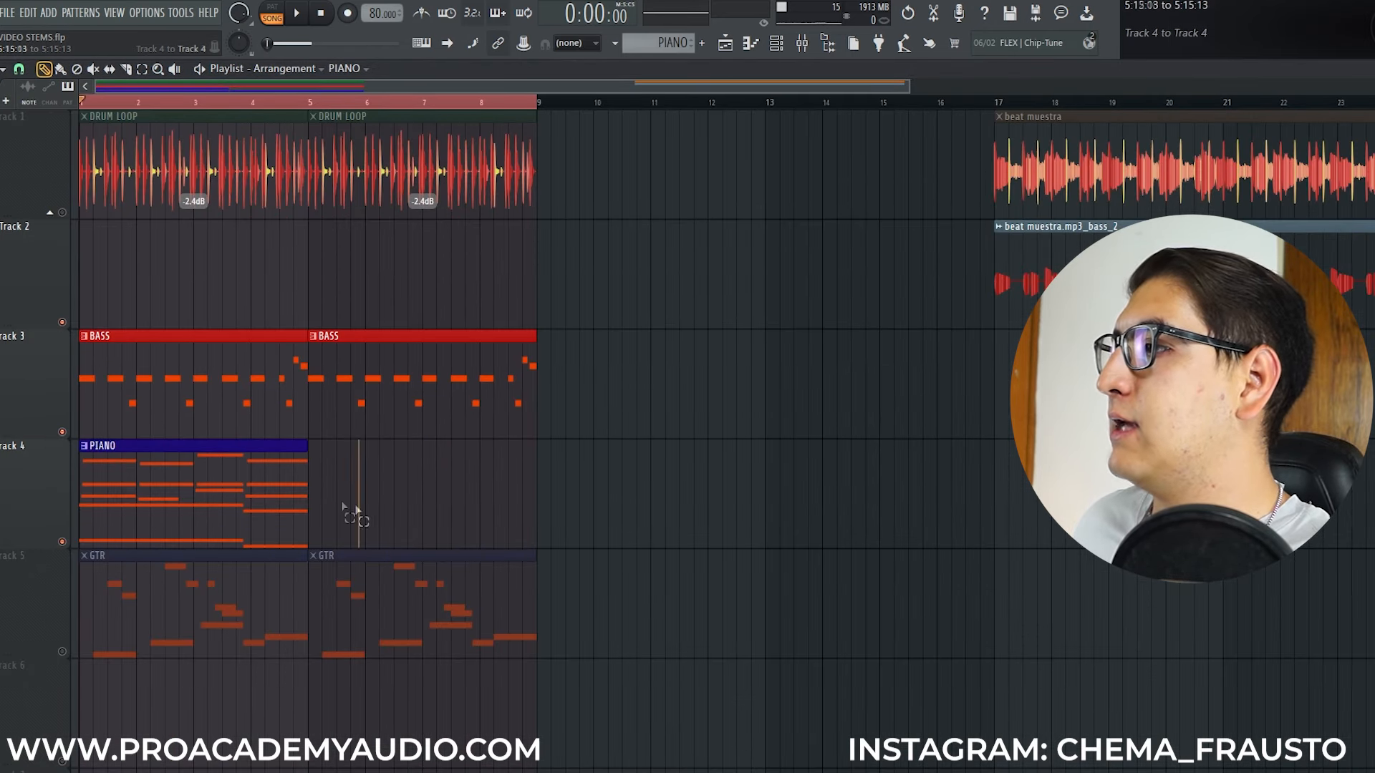
Duplicate the PIANO clip on track 4 so the copy starts at bar 5, and clear the time selection
{"action": "left_click_drag", "start_coordinate": [190, 481], "coordinate": [298, 518]}
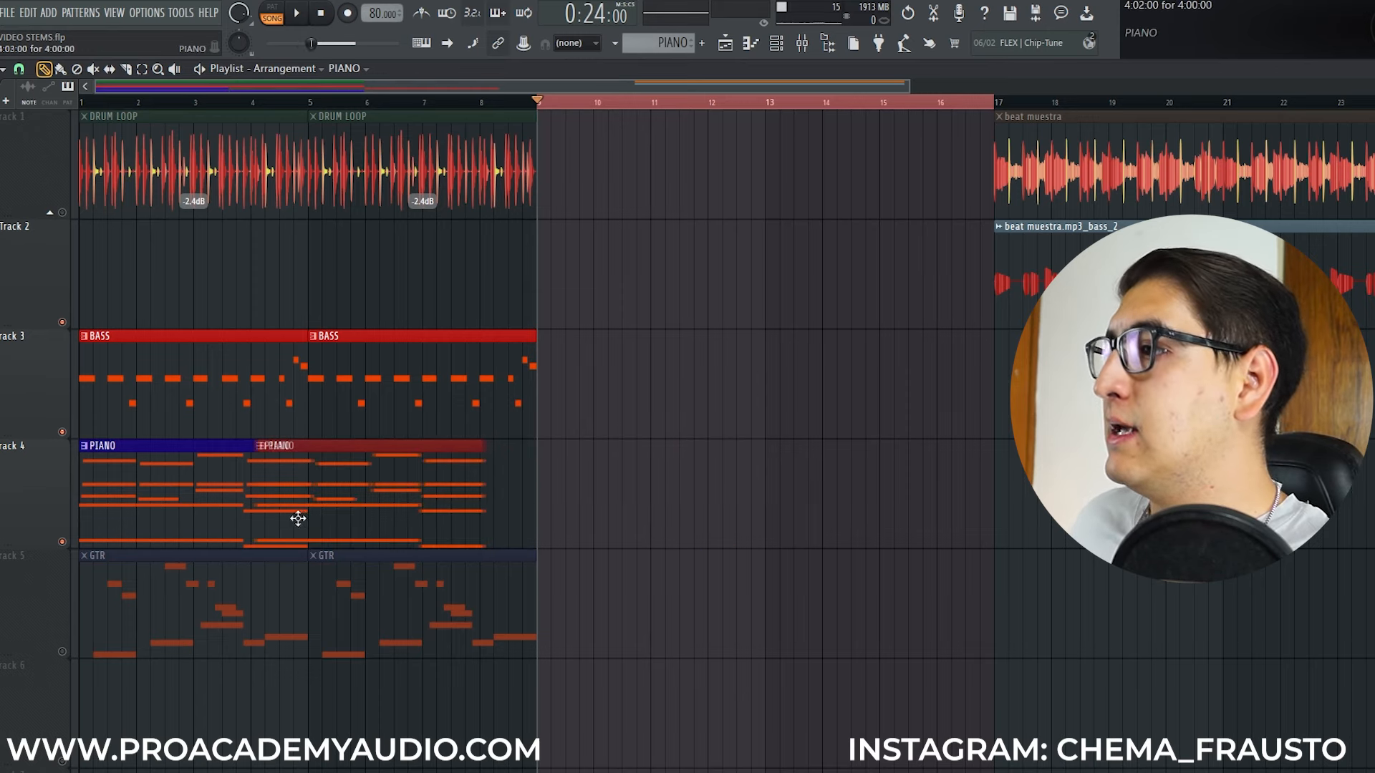
{"action": "double_click", "coordinate": [290, 106]}
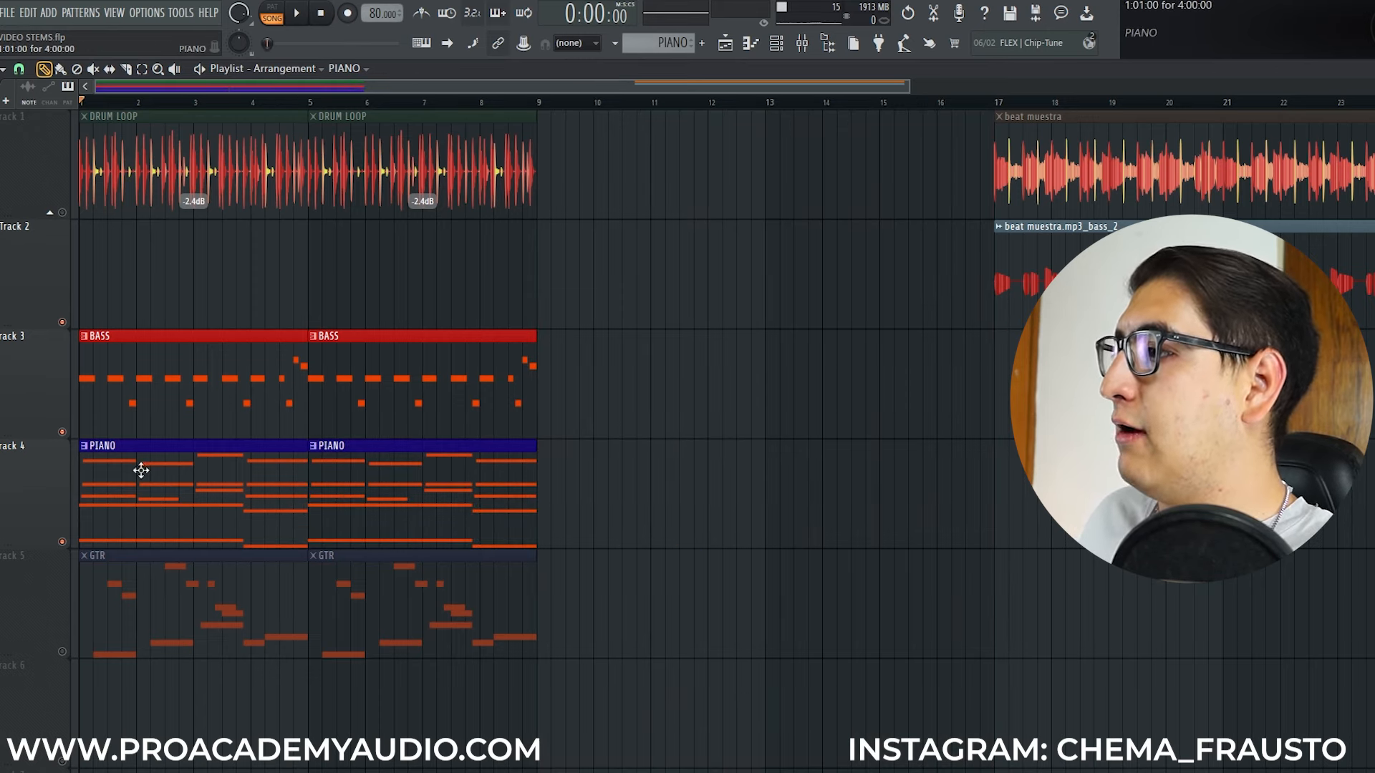
Play the arrangement with bass and piano, then unmute the GTR track and listen again from bar 1
{"action": "left_click", "coordinate": [298, 14]}
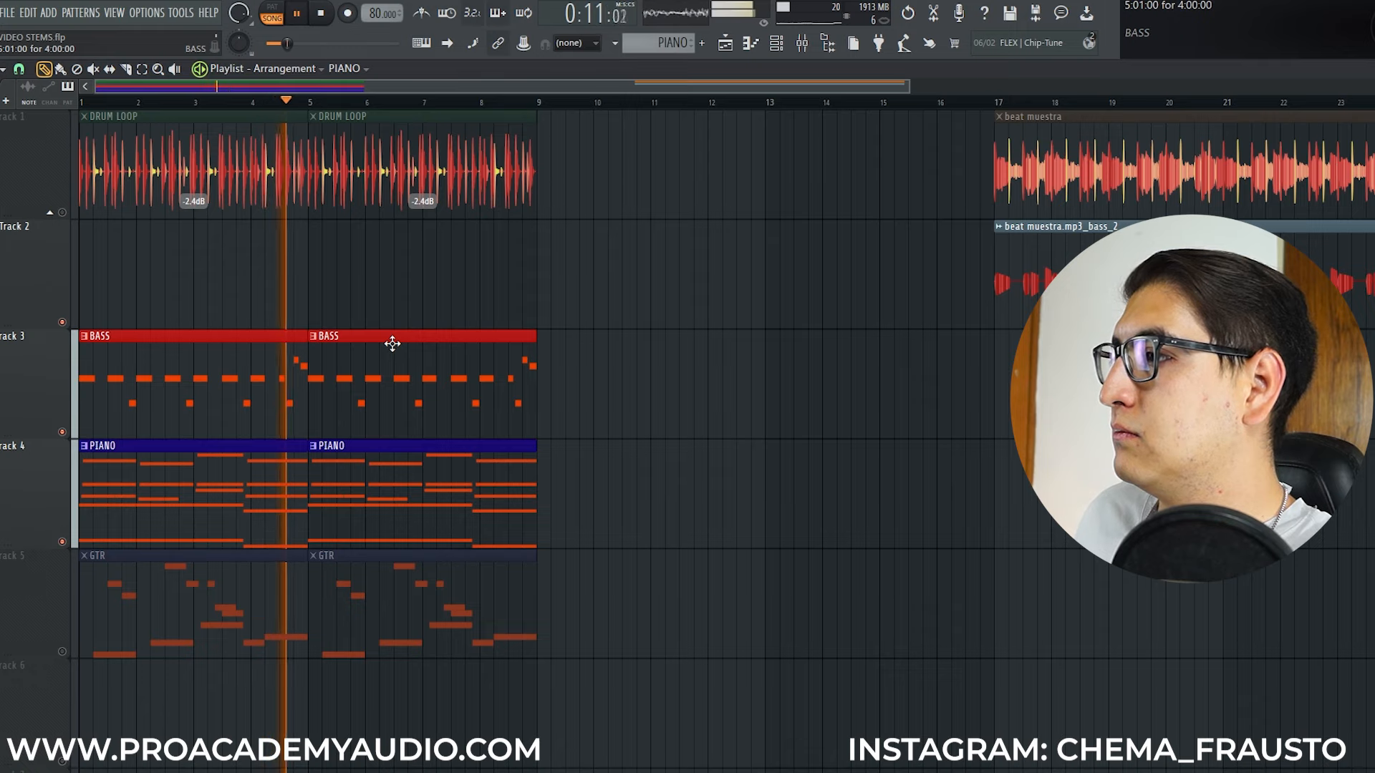
{"action": "key", "text": "space"}
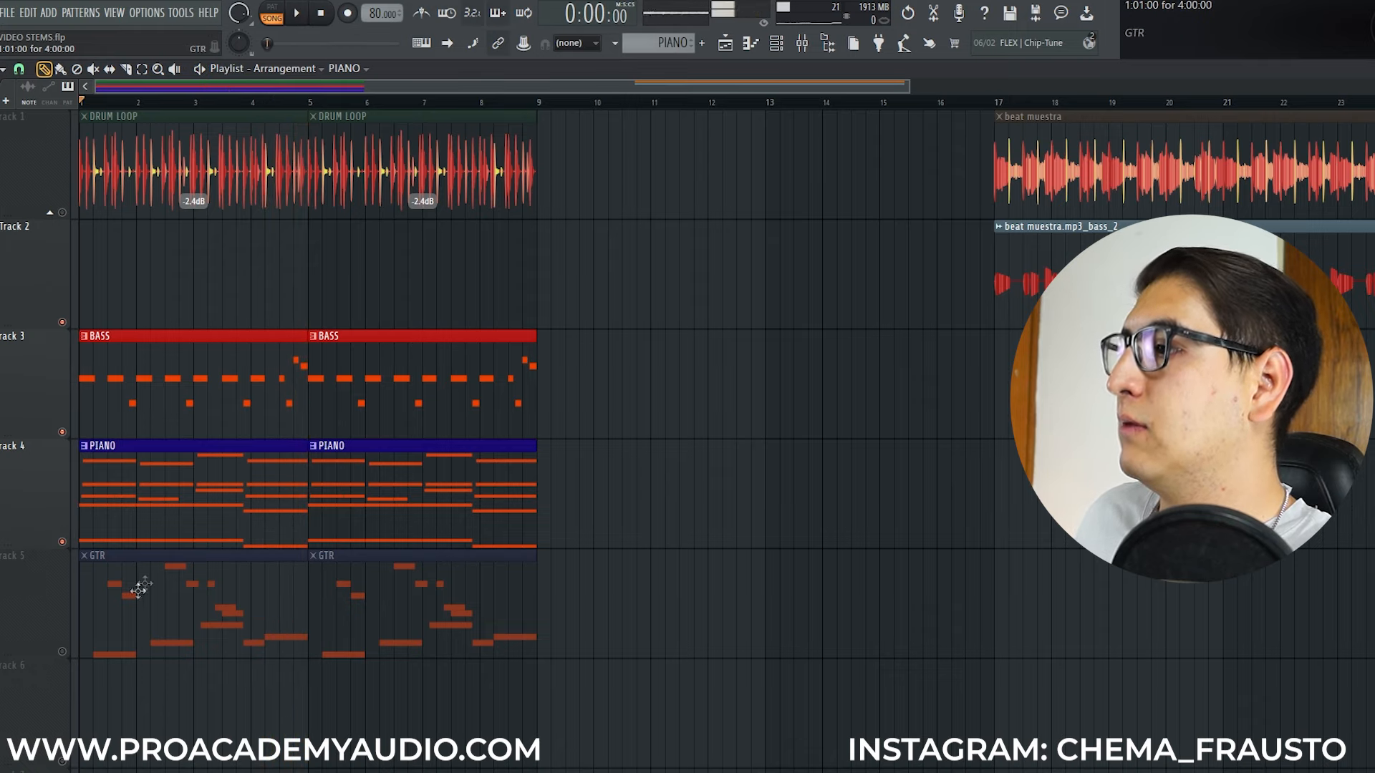
{"action": "left_click", "coordinate": [62, 653]}
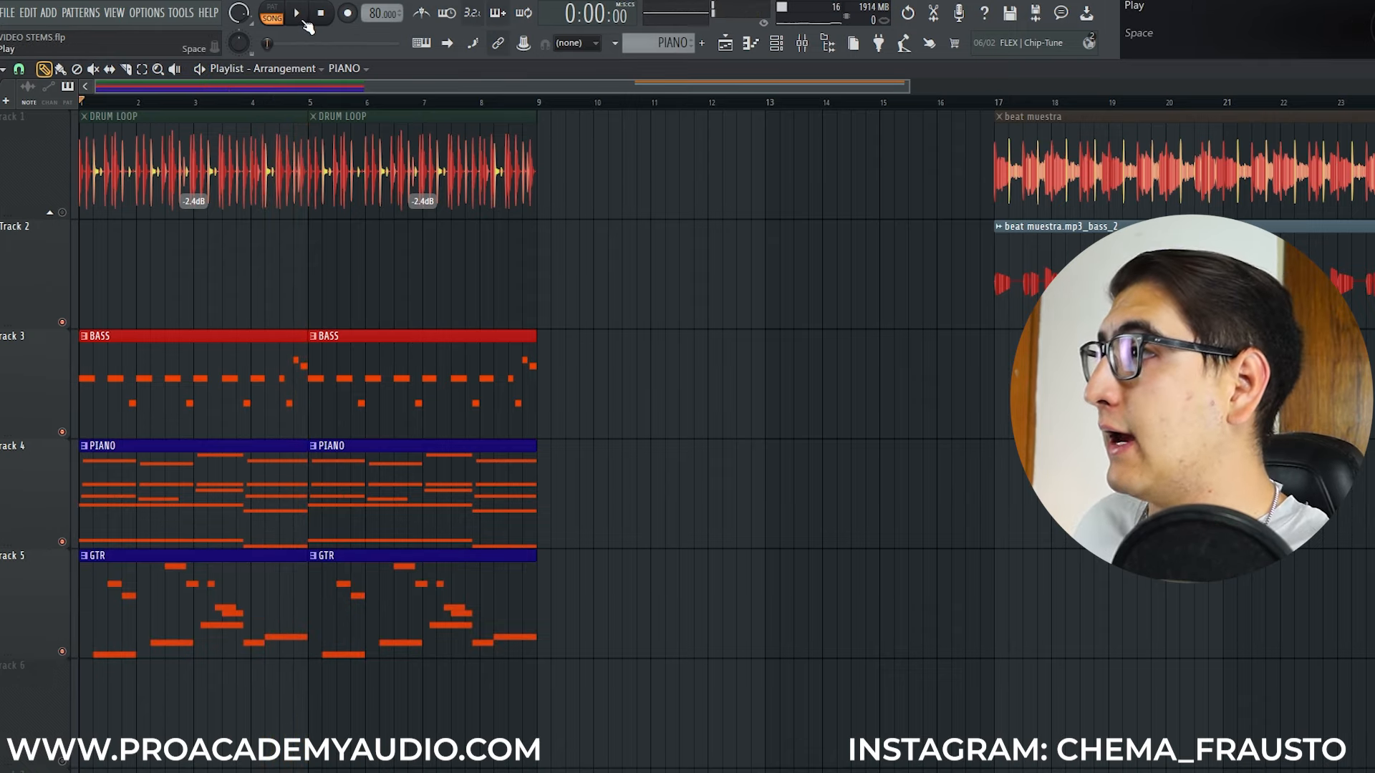
{"action": "left_click", "coordinate": [302, 21]}
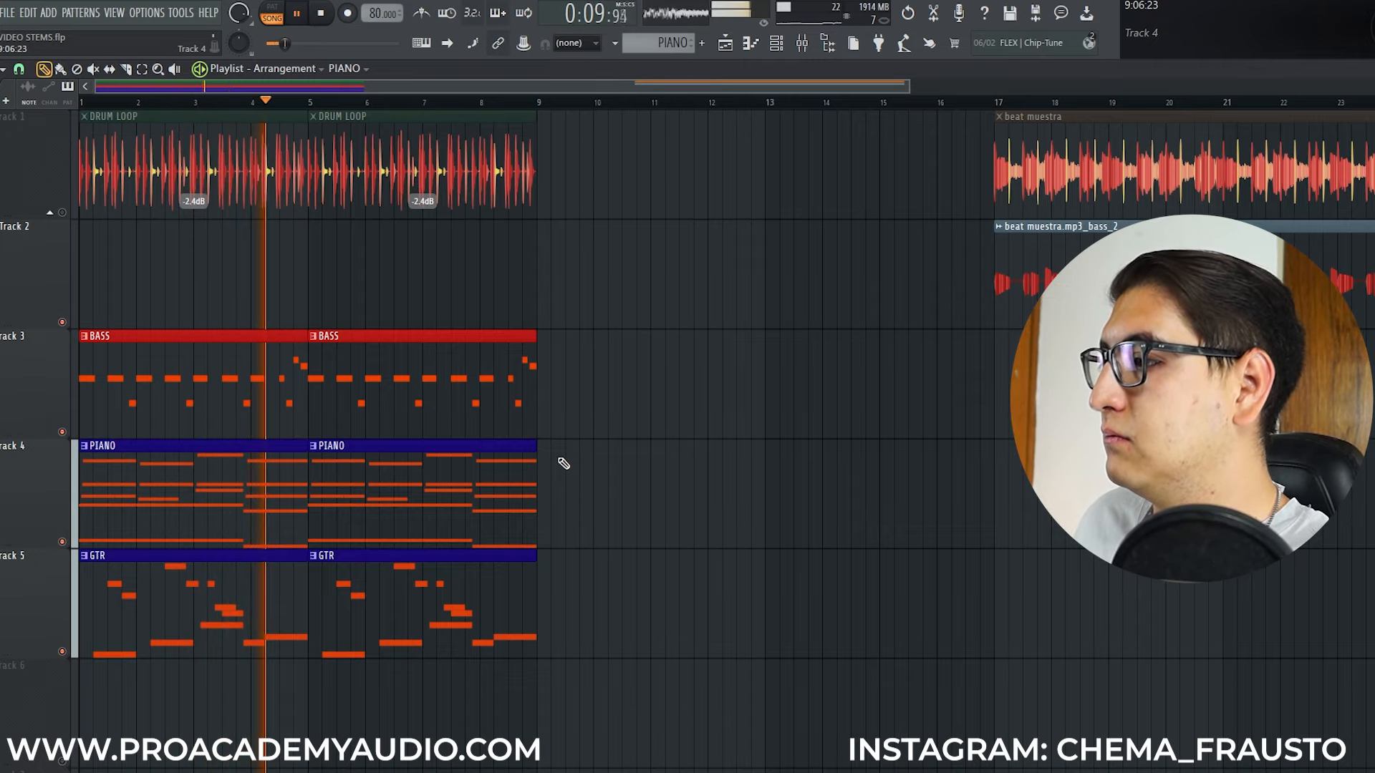
{"action": "key", "text": "space"}
Save the project and unmute track 1 with the DRUM LOOP clips
{"action": "key", "text": "ctrl+s"}
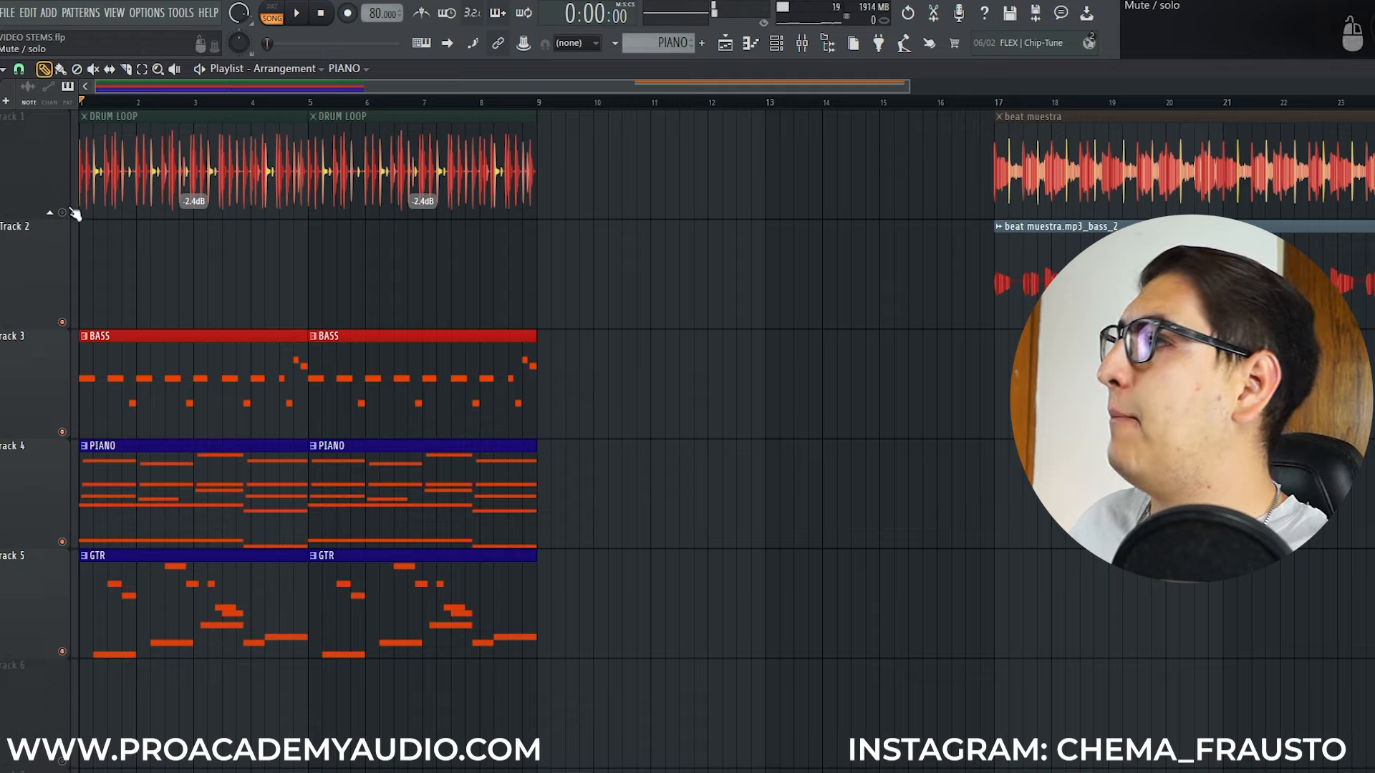
{"action": "left_click", "coordinate": [63, 213]}
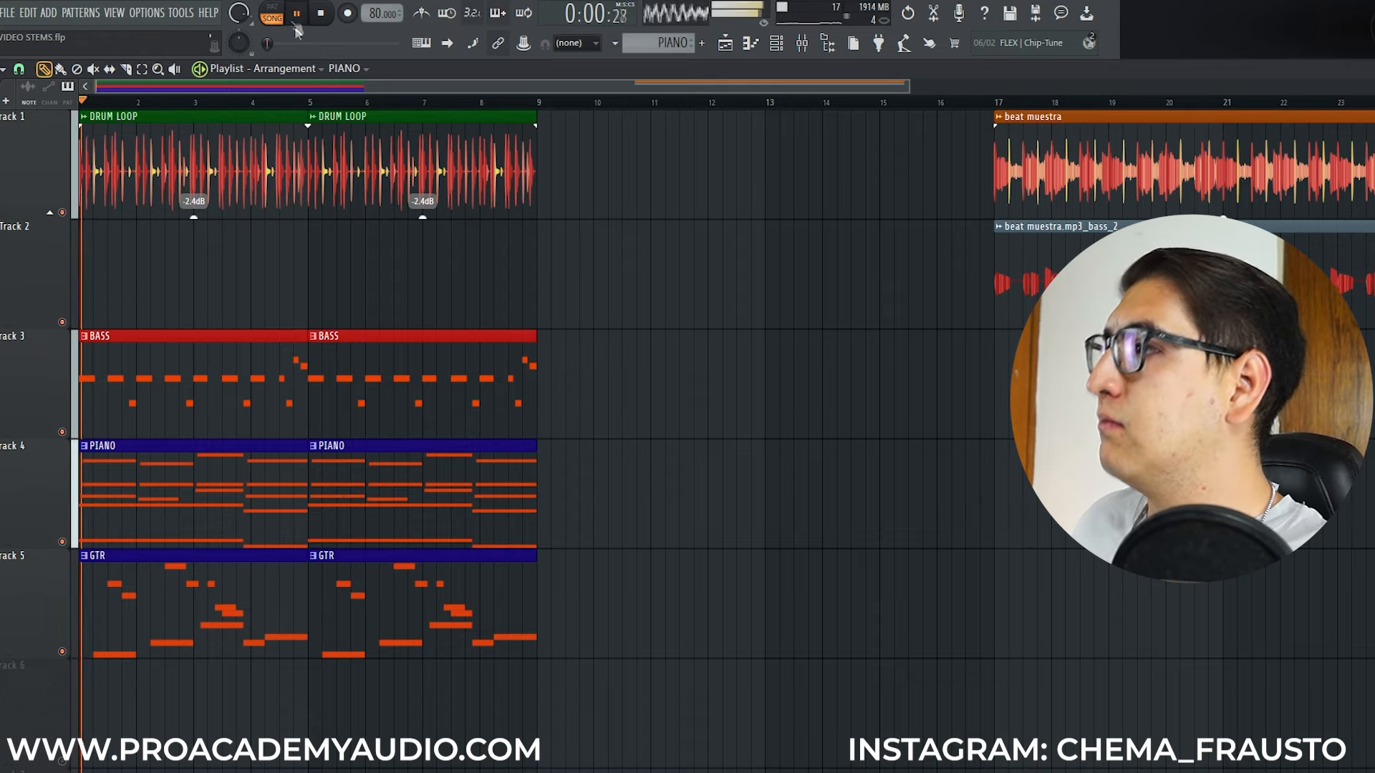